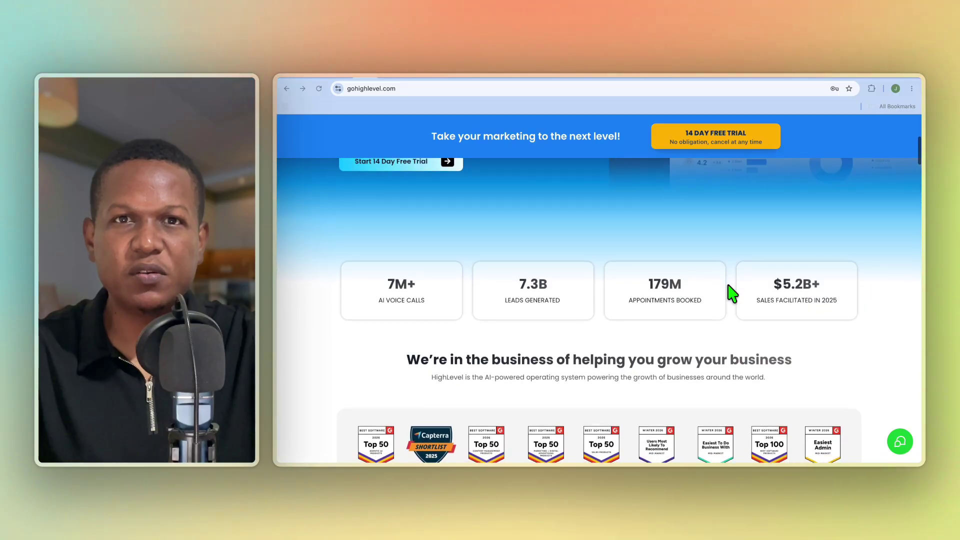
Examine the HighLevel homepage's business statistics, award badges and all-in-one solution section
scroll(731, 294, "down", 2)
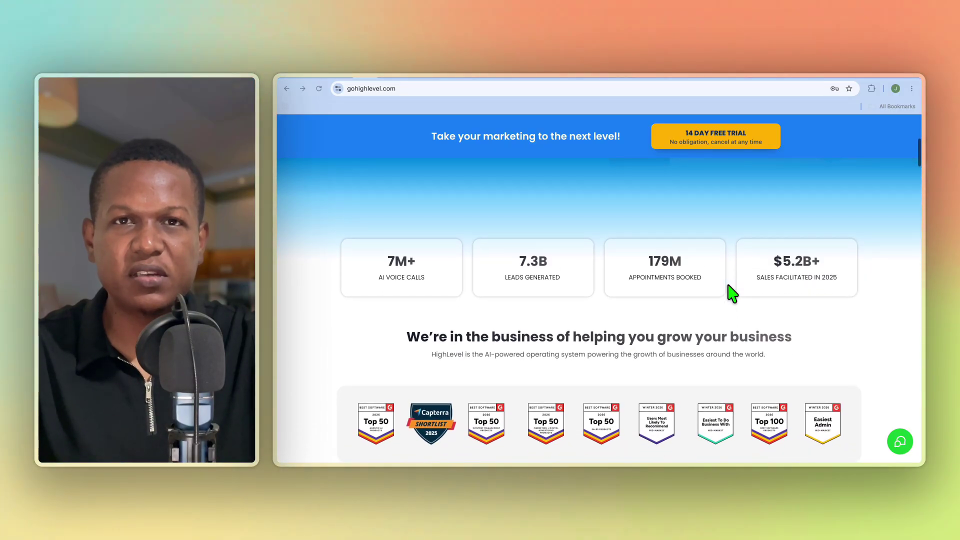
scroll(730, 294, "down", 2)
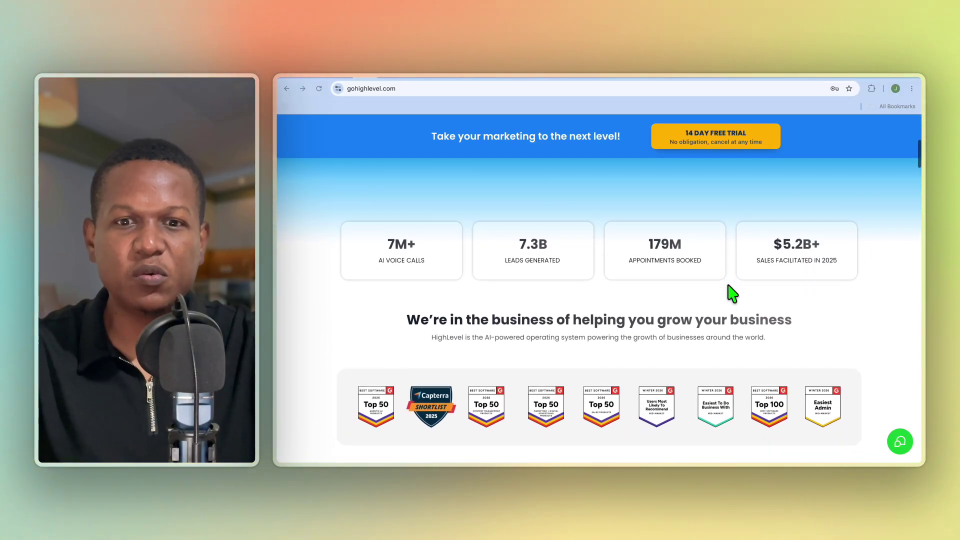
scroll(731, 294, "down", 2)
scroll(731, 294, "down", 5)
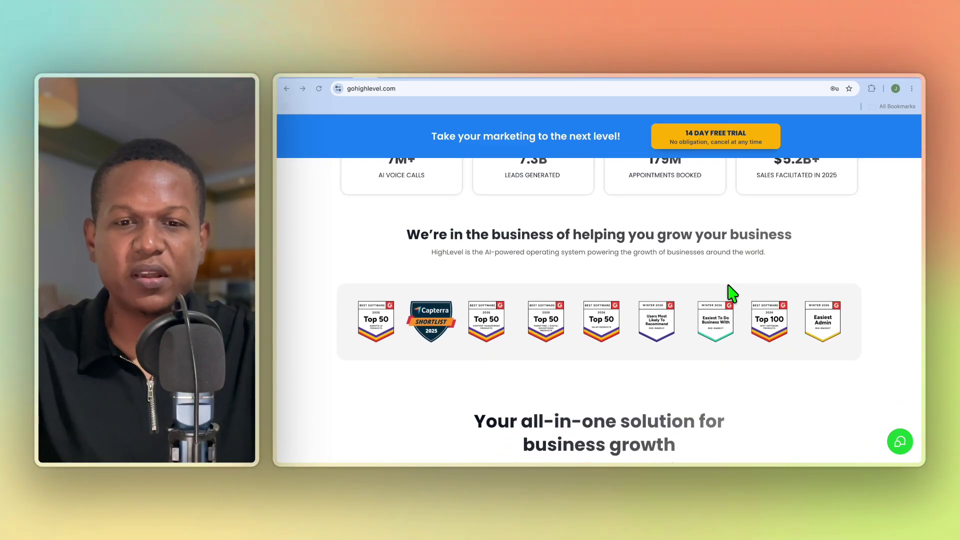
scroll(731, 293, "down", 5)
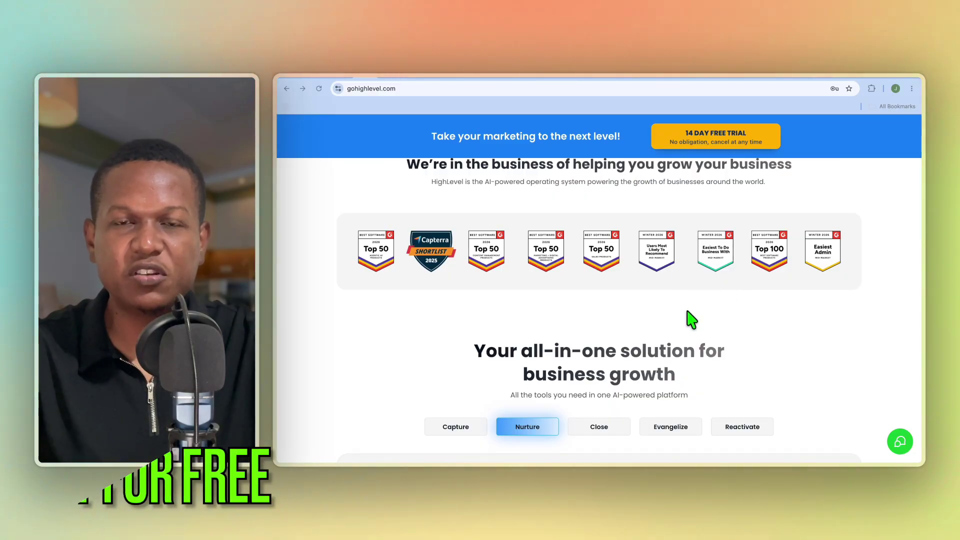
scroll(691, 318, "down", 1)
scroll(691, 319, "down", 3)
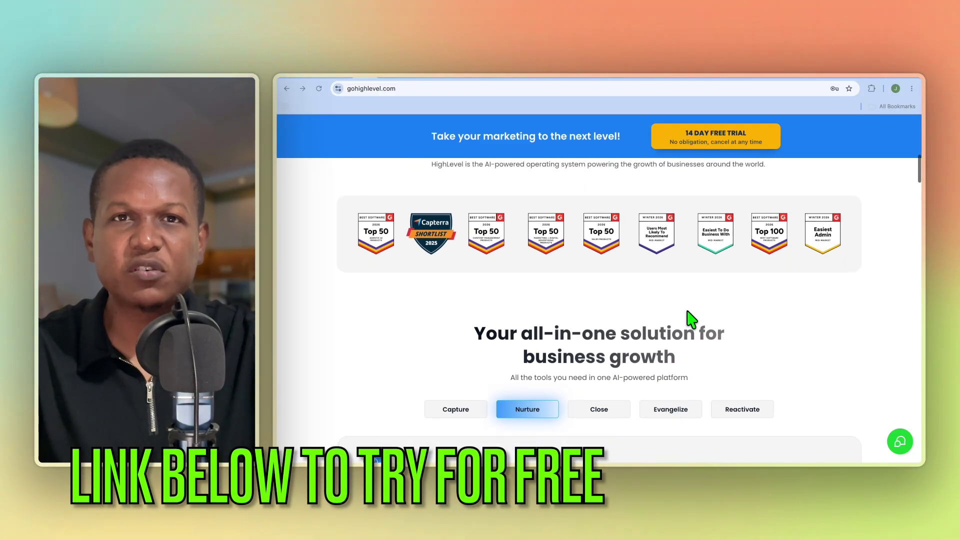
scroll(691, 319, "down", 1)
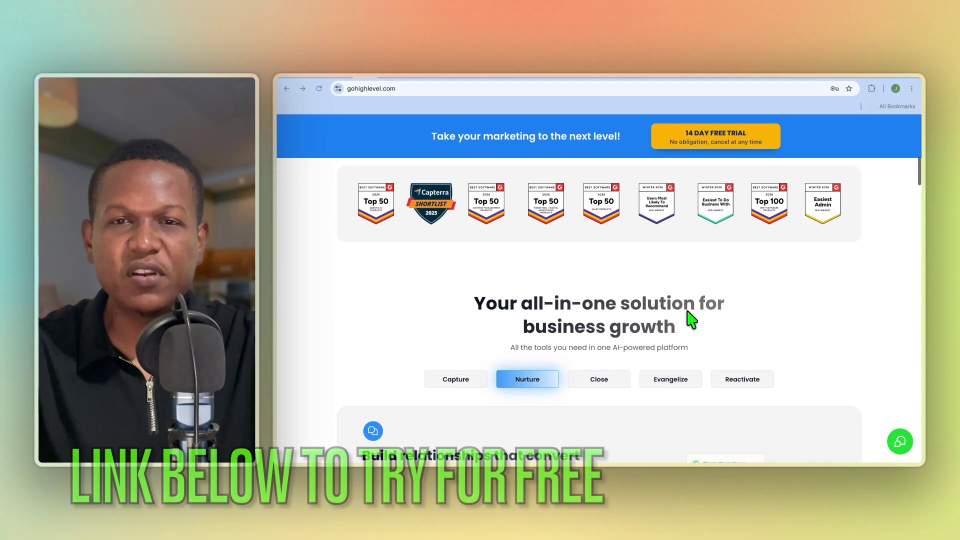
scroll(690, 318, "down", 2)
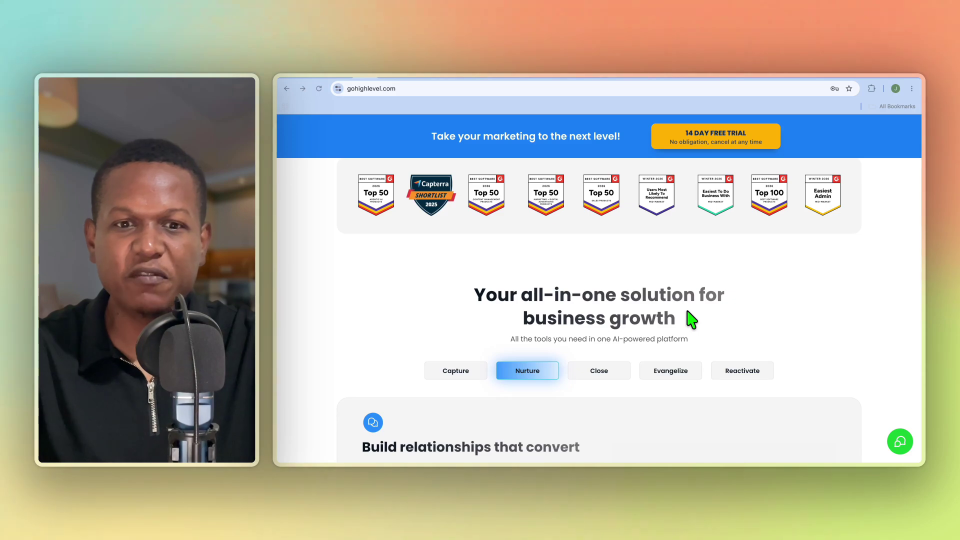
scroll(692, 319, "down", 3)
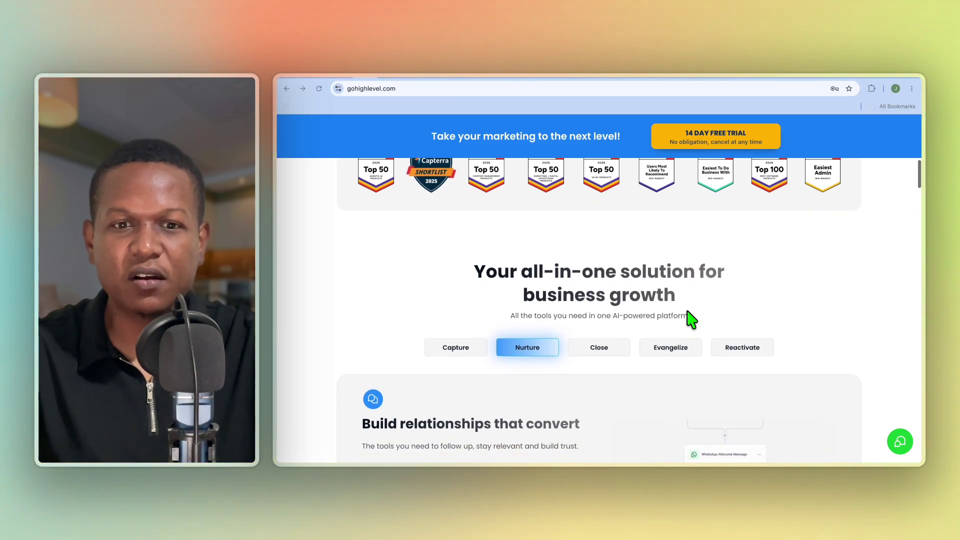
scroll(691, 318, "down", 4)
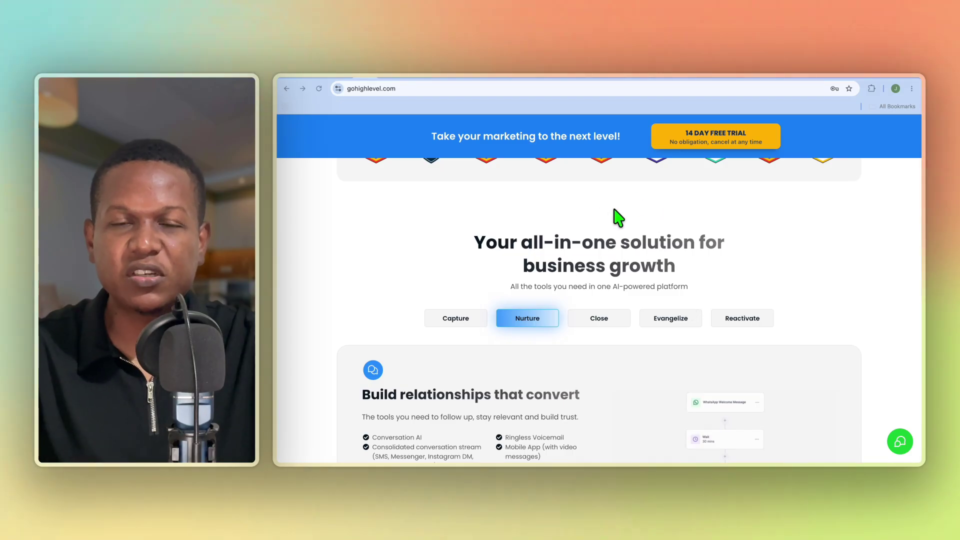
scroll(654, 293, "down", 2)
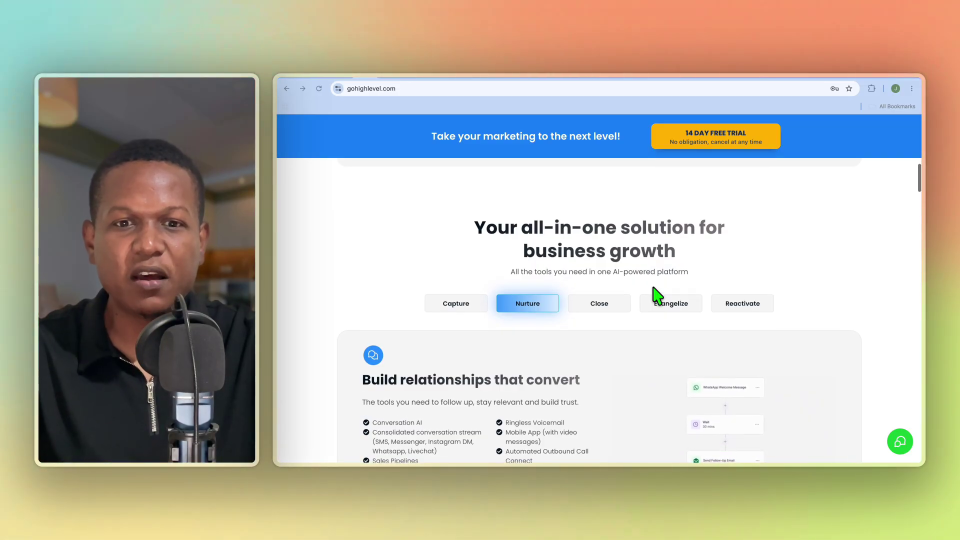
scroll(655, 295, "down", 2)
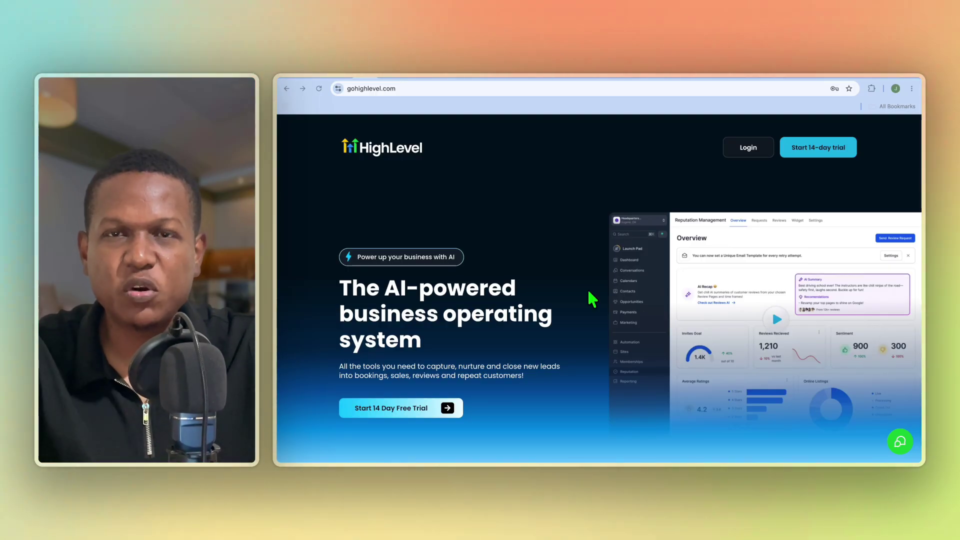
Switch to the WordPress sample page and read through the chat widget's teeth filling booking conversation
left_click(404, 77)
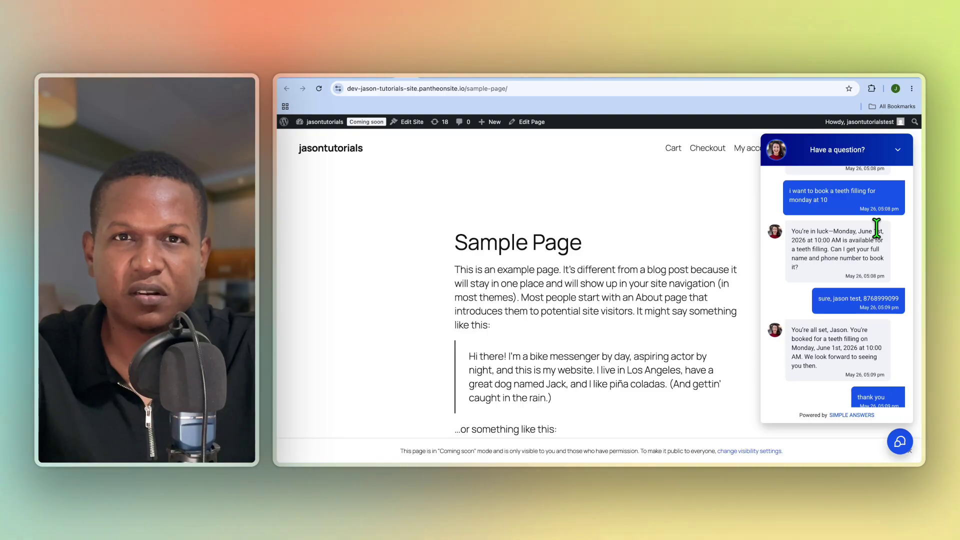
scroll(684, 365, "down", 1)
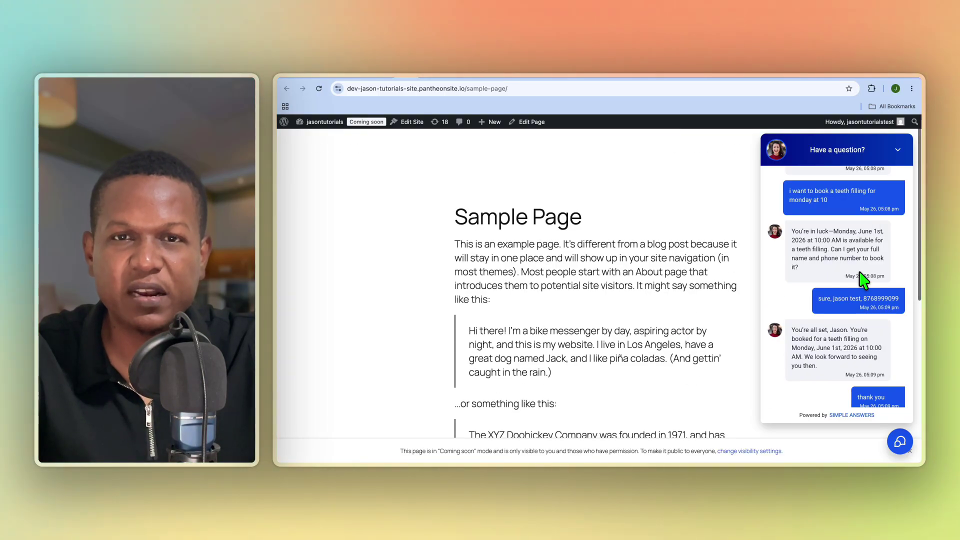
scroll(859, 235, "up", 1)
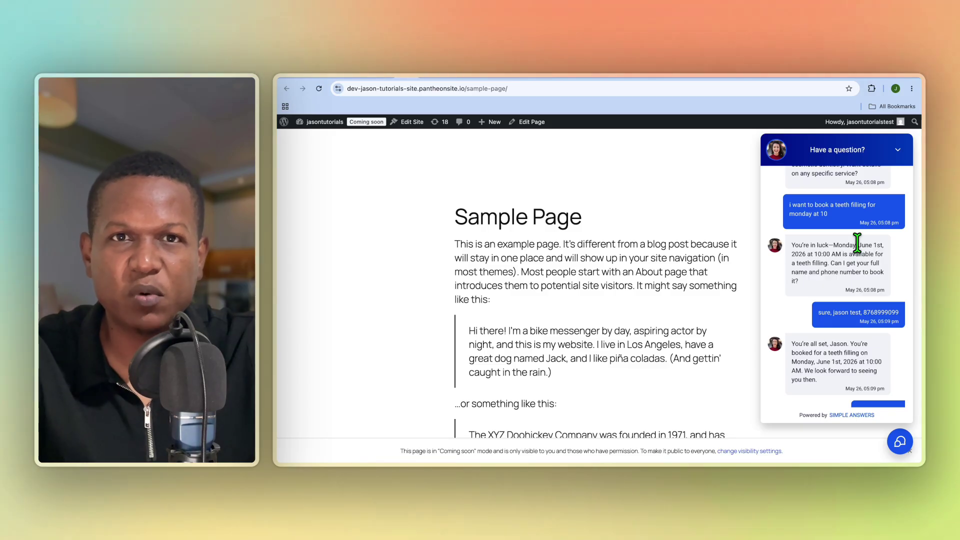
scroll(856, 245, "down", 1)
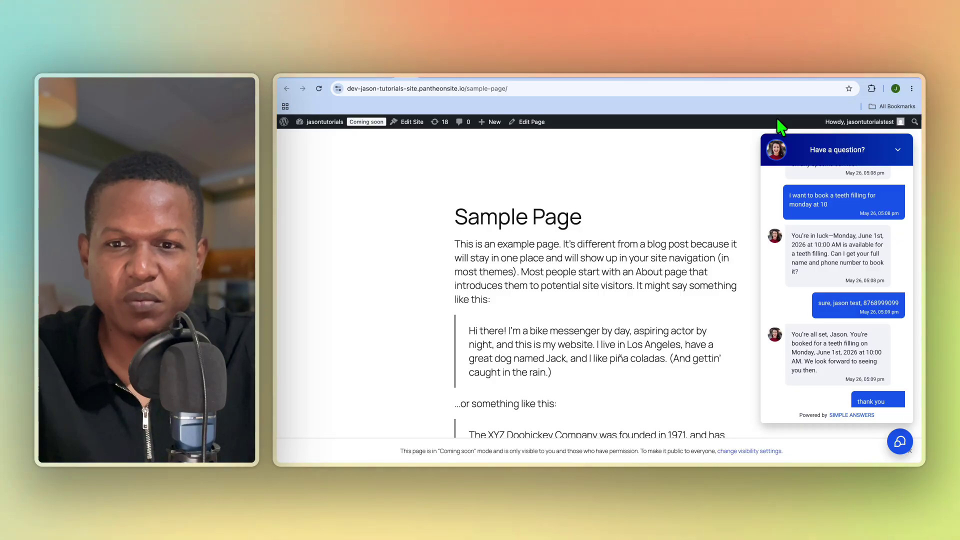
scroll(828, 220, "up", 3)
scroll(829, 220, "up", 3)
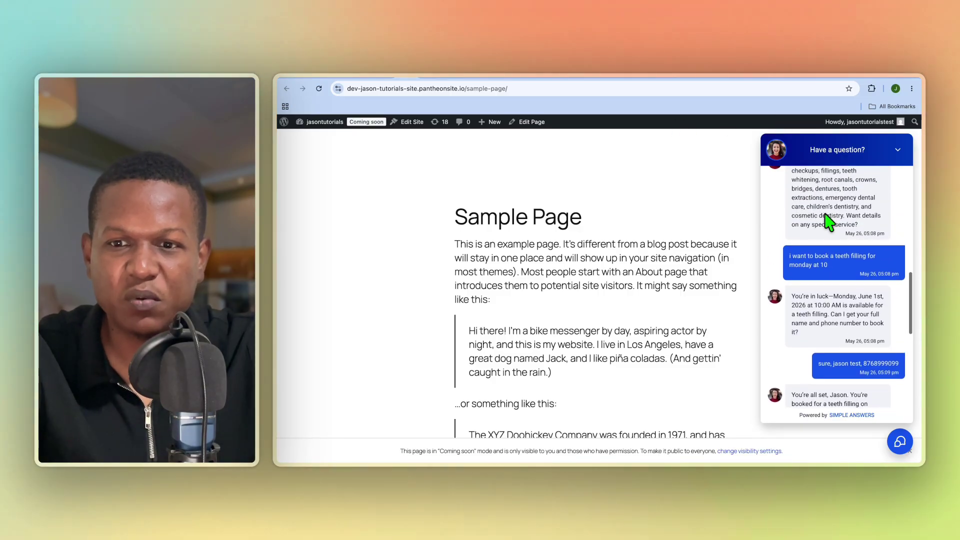
scroll(861, 223, "down", 6)
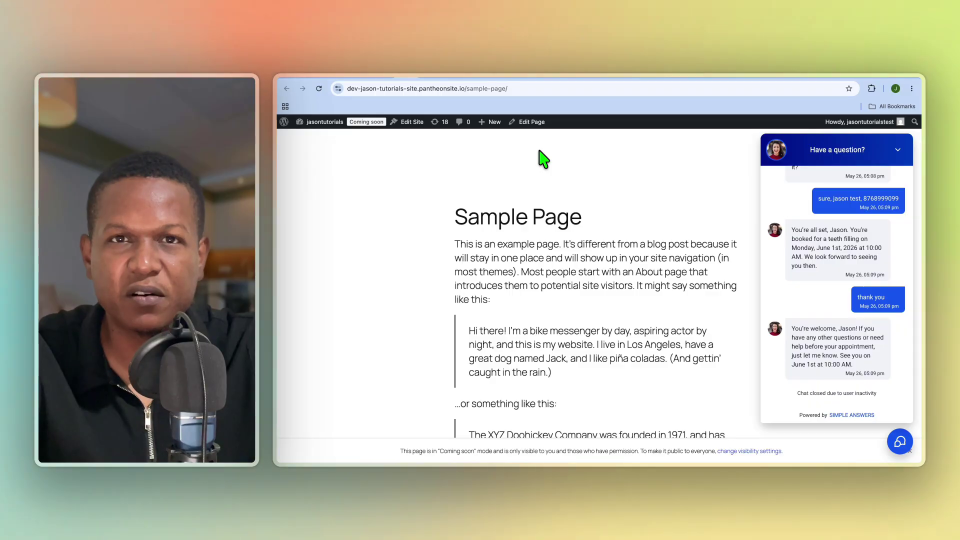
Switch to HighLevel's upcoming appointments list and look over the sub-account's available sections
left_click(386, 80)
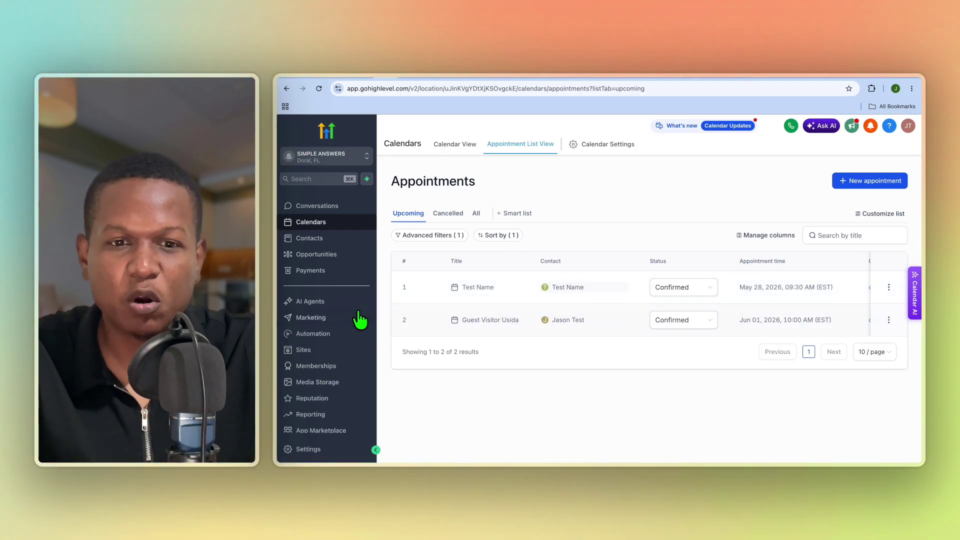
scroll(326, 340, "down", 1)
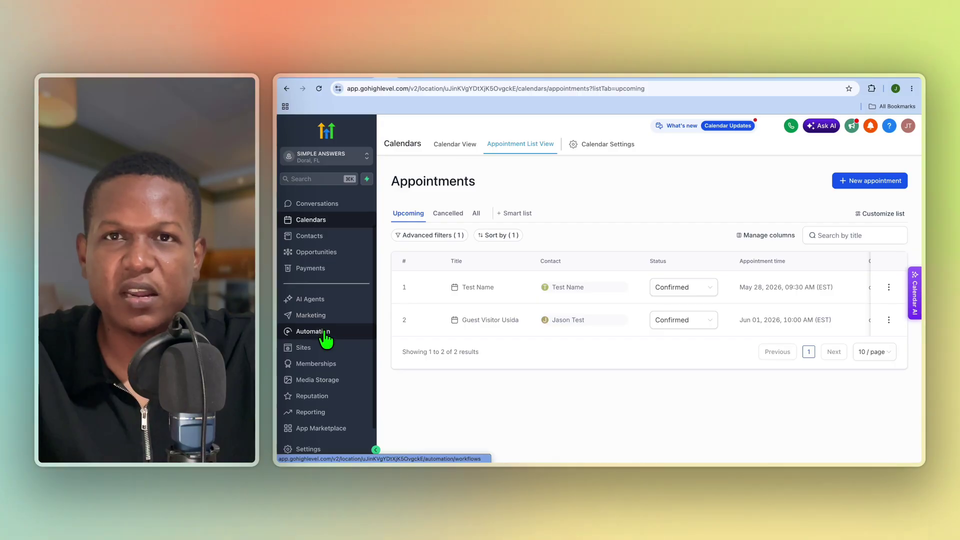
scroll(326, 340, "down", 1)
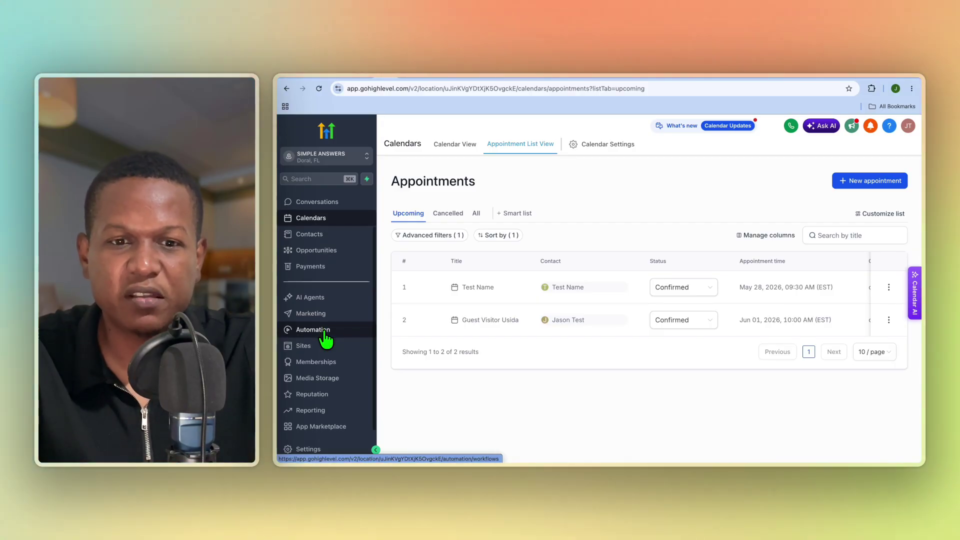
scroll(326, 340, "down", 1)
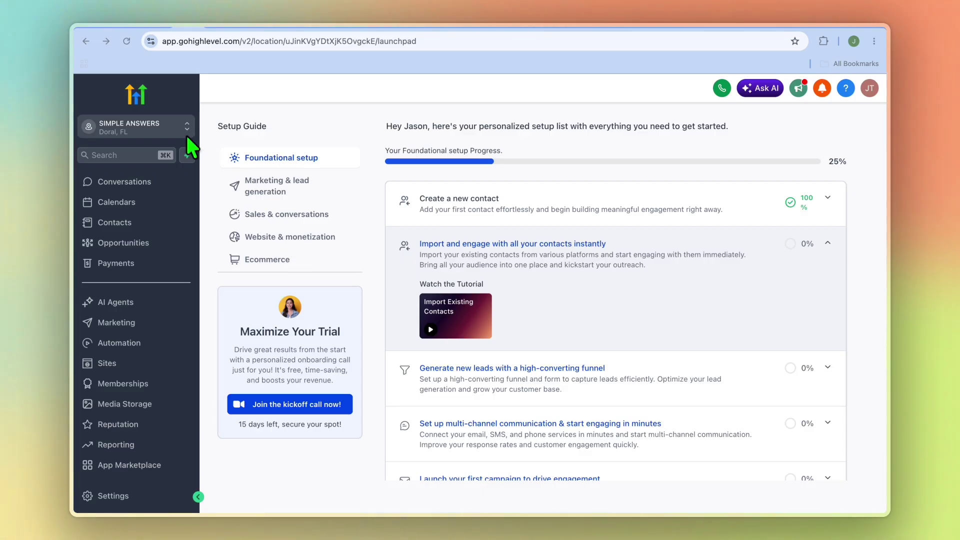
Select the SIMPLE ANSWERS sub-account and open its My Staff settings
left_click(152, 124)
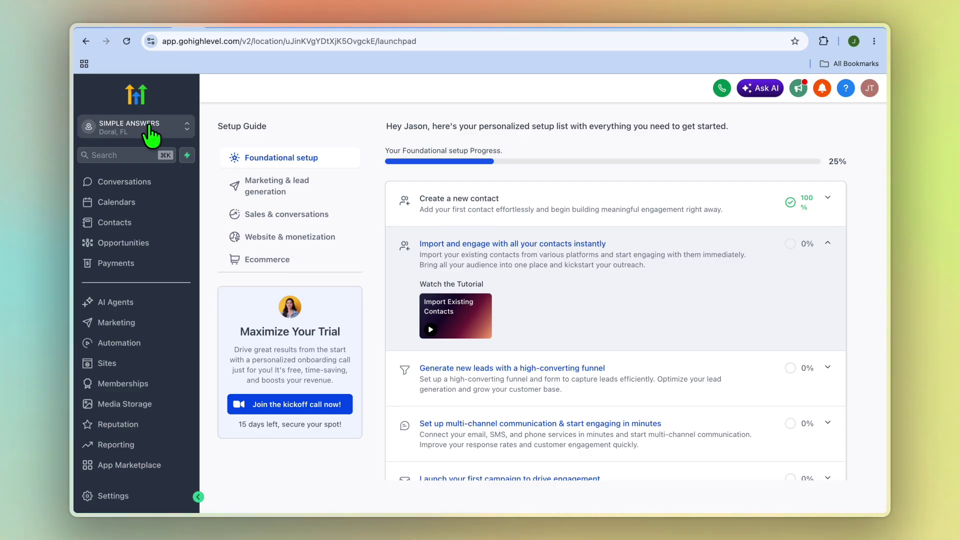
left_click(150, 127)
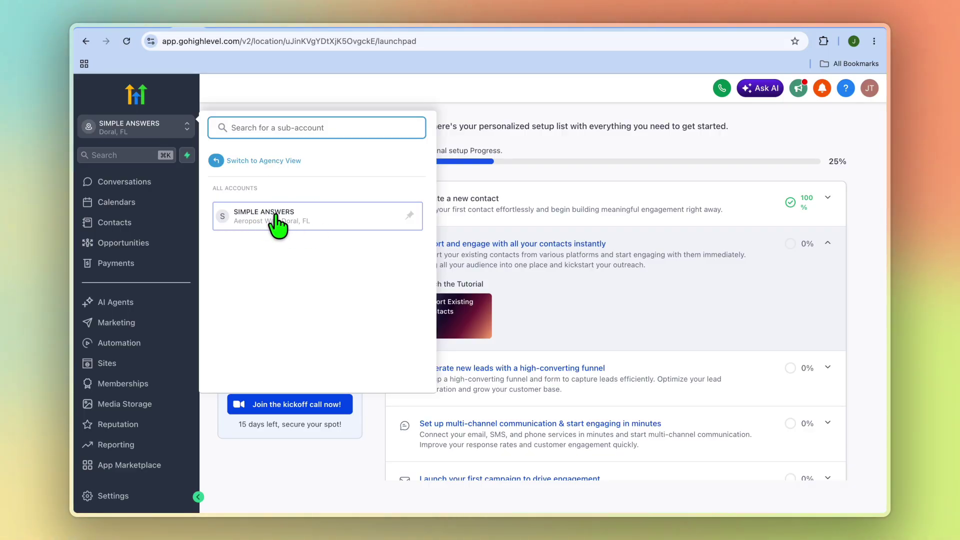
left_click(276, 217)
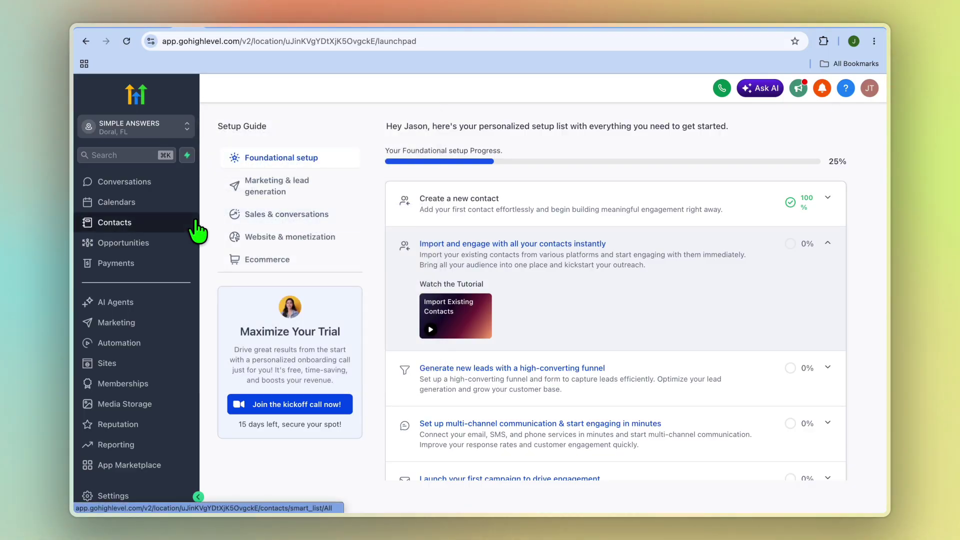
left_click(119, 504)
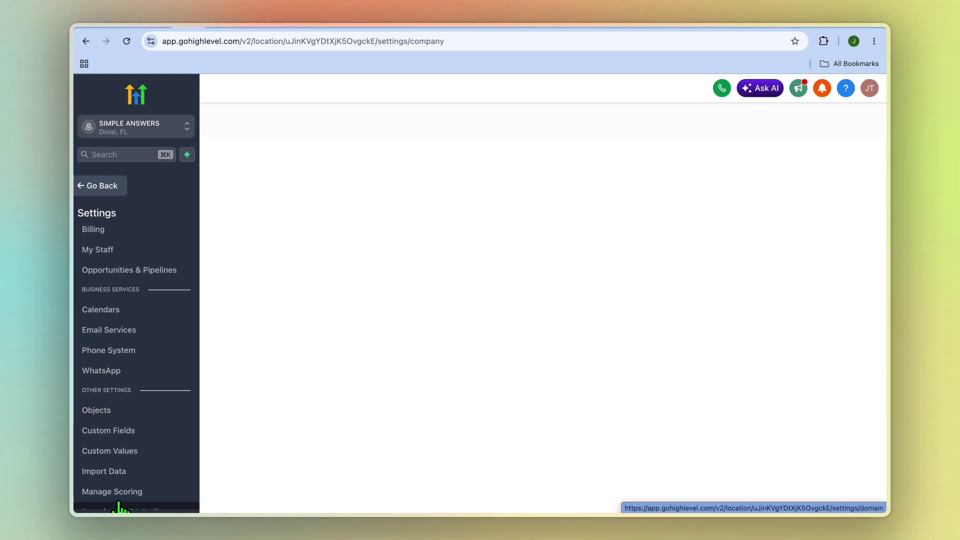
left_click(107, 251)
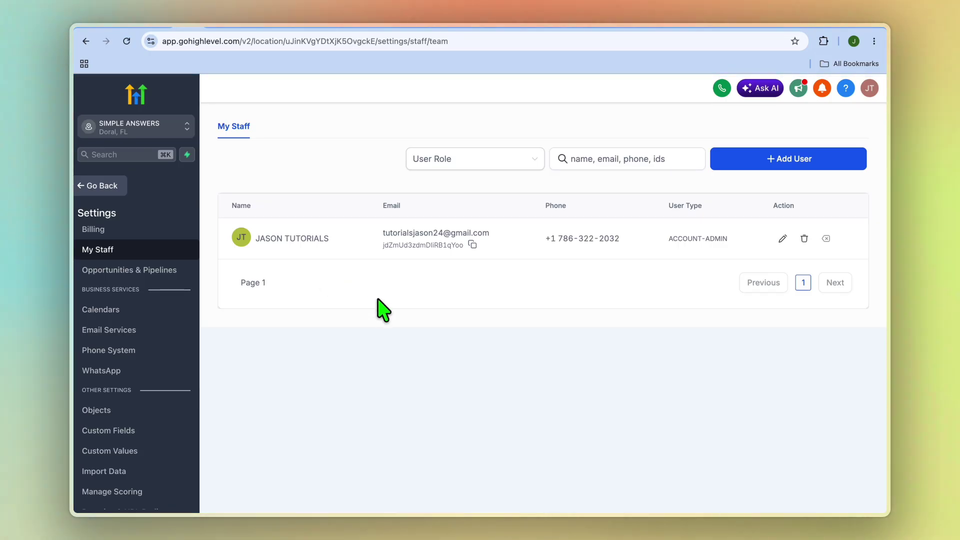
Open the form for adding a staff user and examine its name, email and phone fields
left_click(773, 161)
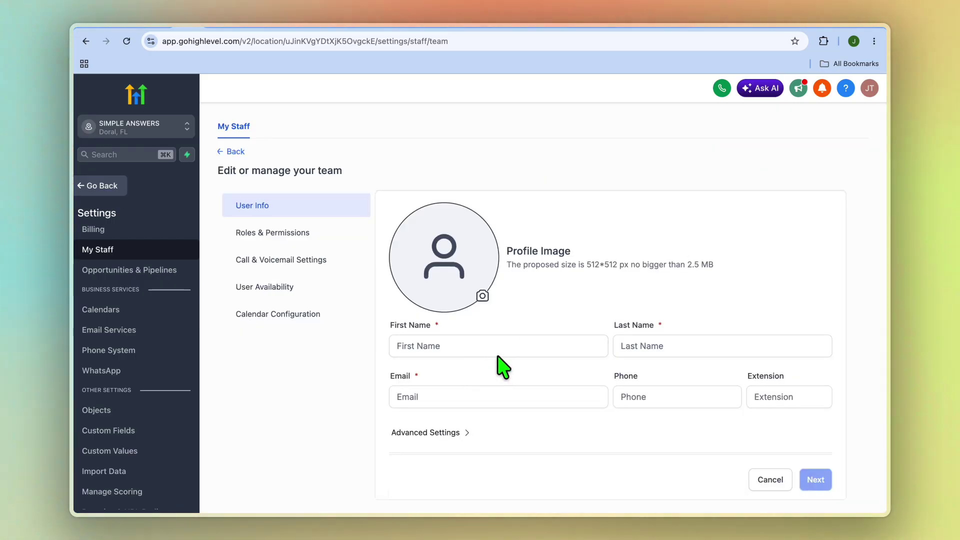
left_click(473, 345)
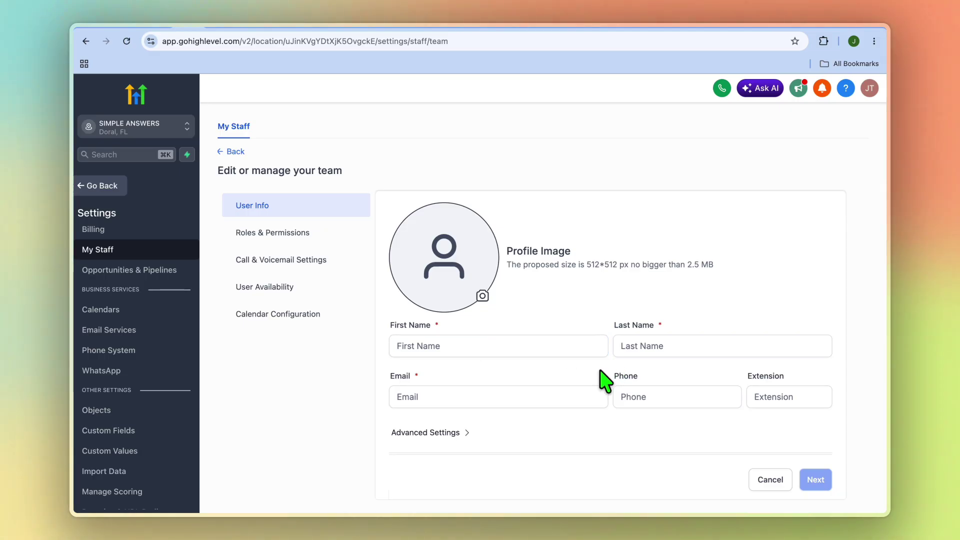
left_click(523, 392)
left_click(635, 398)
Review the new user's roles and permissions categories and return to the staff list without saving
left_click(281, 235)
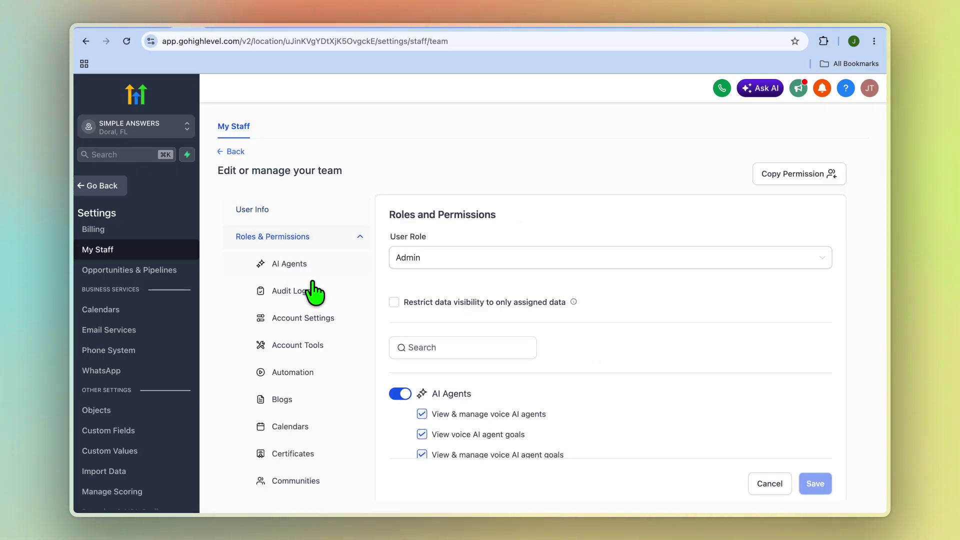
scroll(343, 293, "down", 3)
scroll(343, 292, "down", 5)
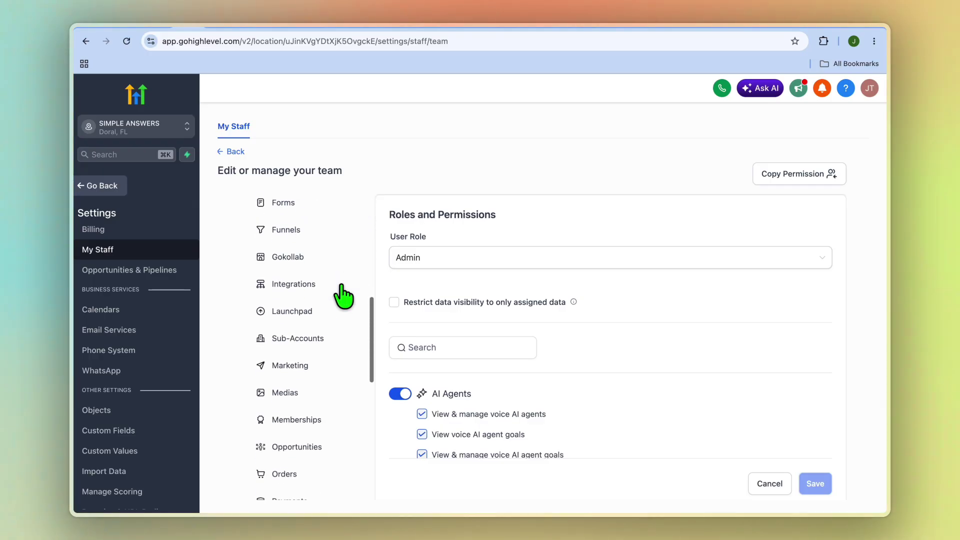
left_click(226, 152)
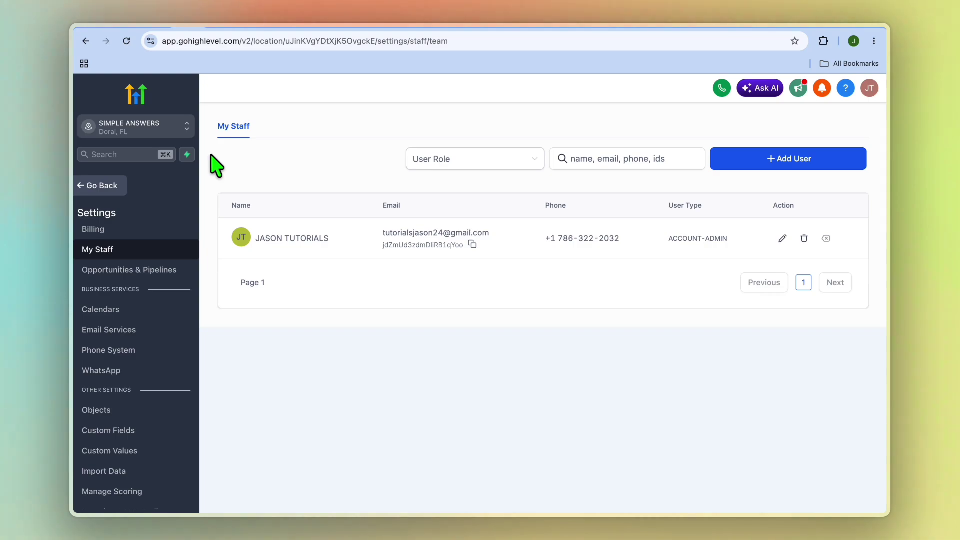
Open the Calendars settings of the sub-account
scroll(178, 295, "down", 5)
scroll(178, 356, "up", 4)
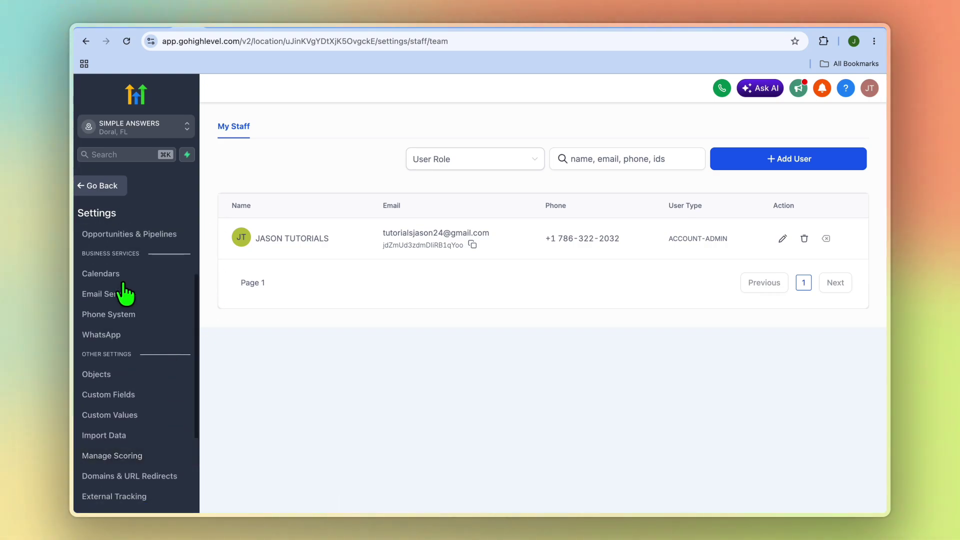
left_click(122, 280)
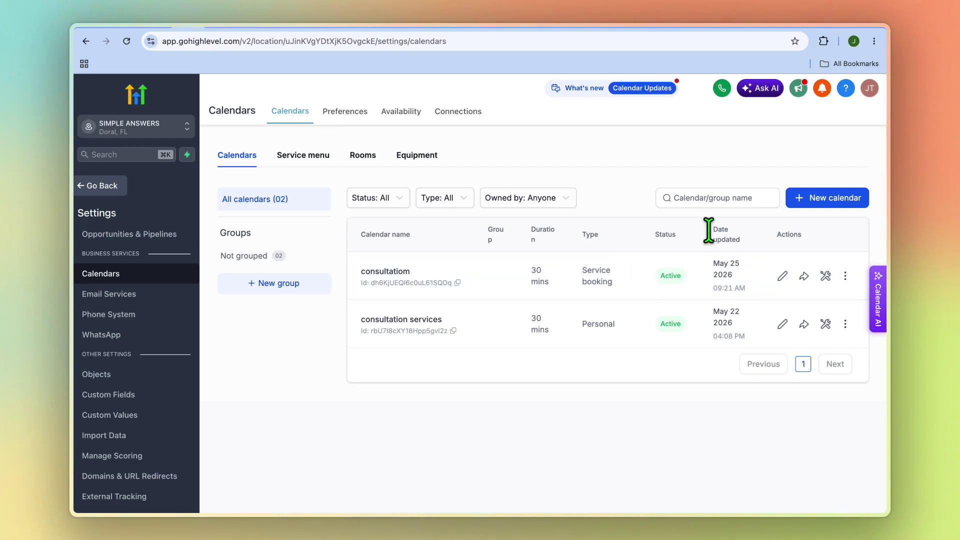
Start a new calendar of the Service booking type, found among the additional calendar types
left_click(819, 201)
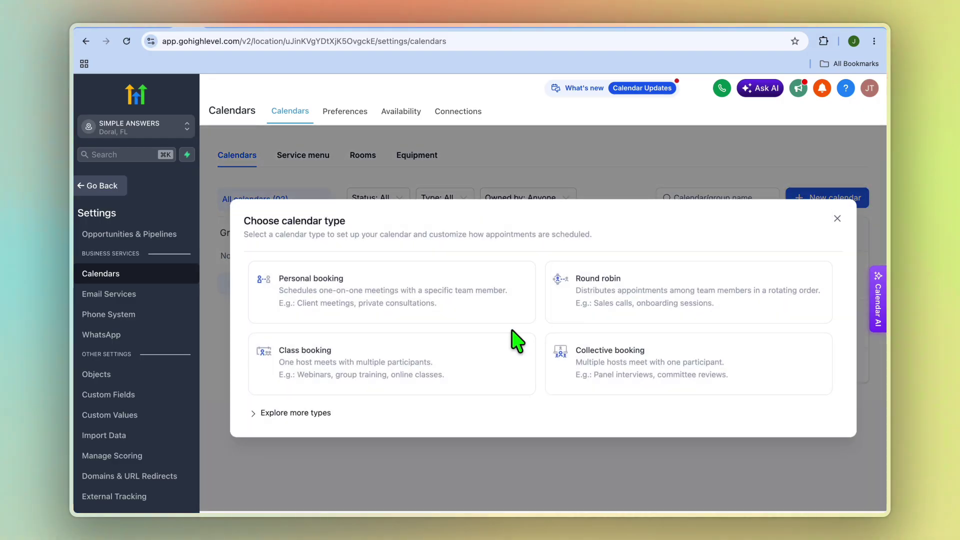
left_click(303, 412)
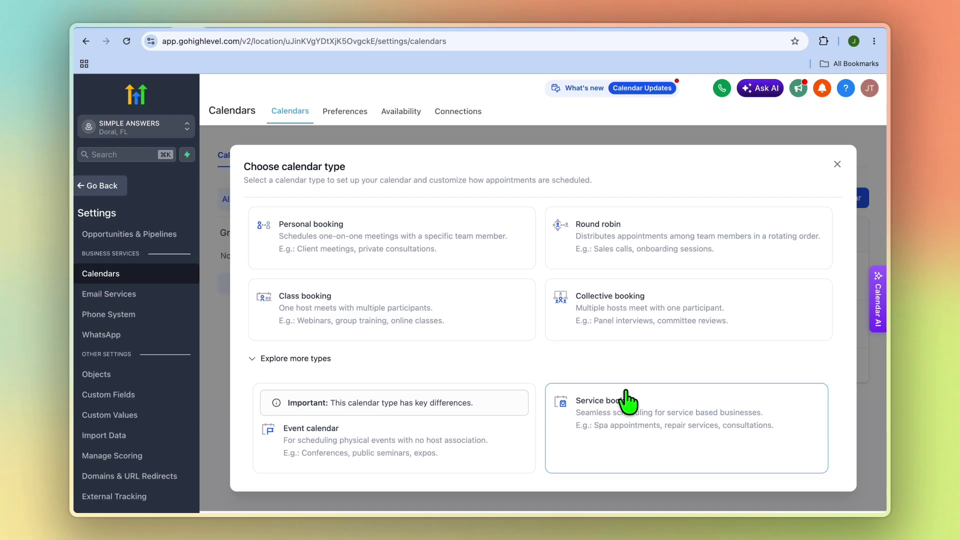
left_click(656, 402)
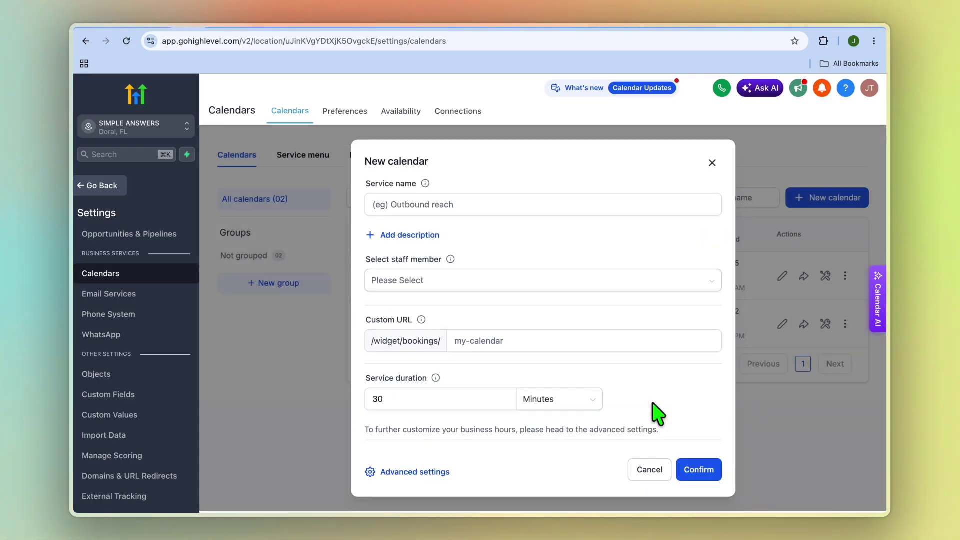
Try assigning the listed staff member to the new service, review its custom URL, duration and availability fields, and discard the calendar
left_click(463, 201)
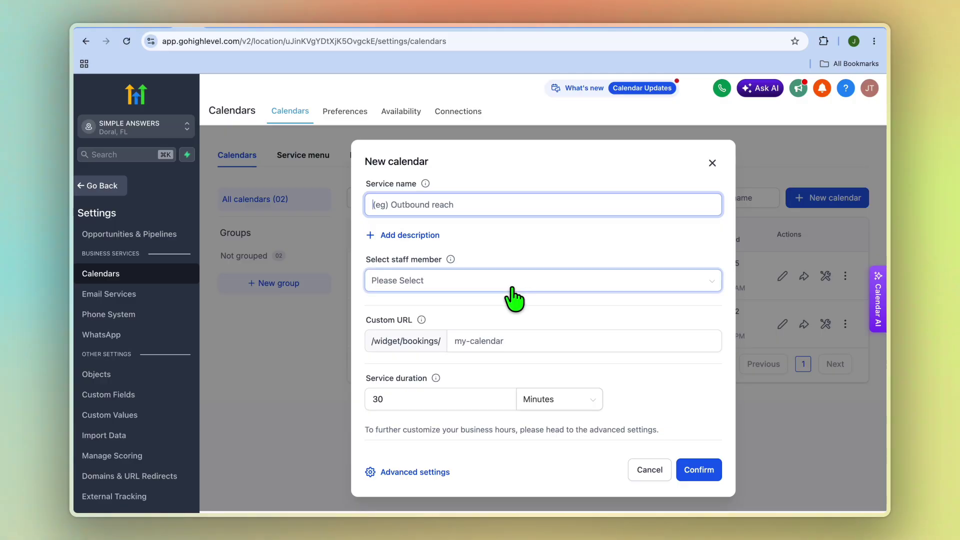
left_click(488, 284)
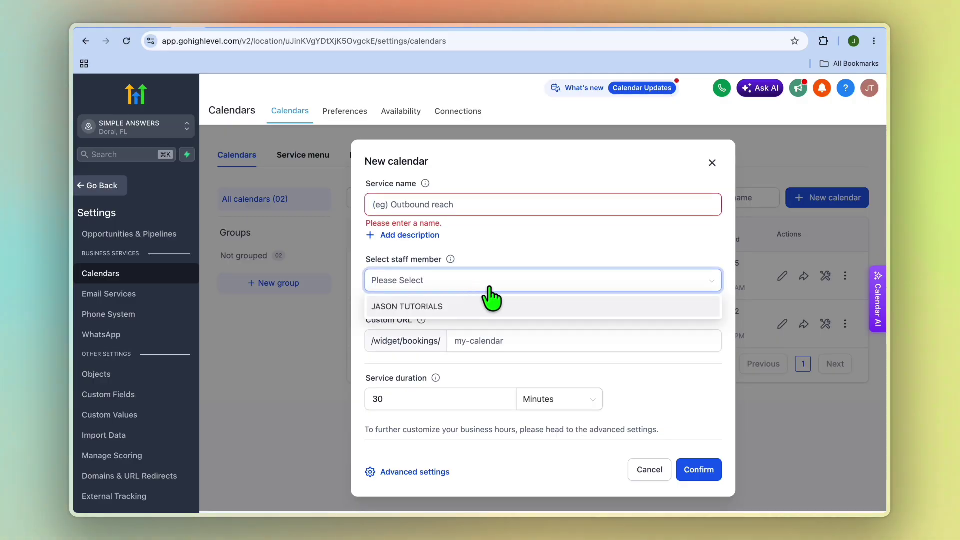
left_click(488, 310)
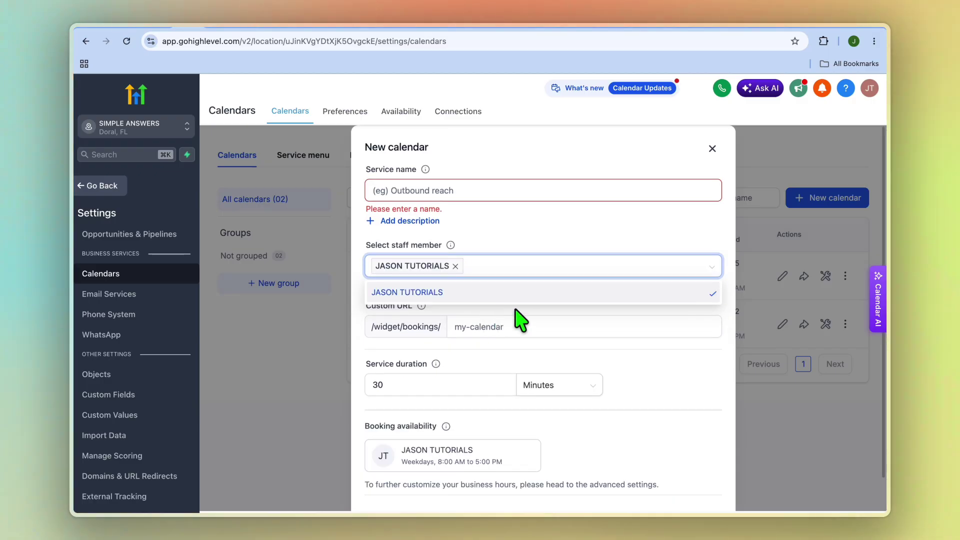
left_click(558, 367)
left_click(497, 328)
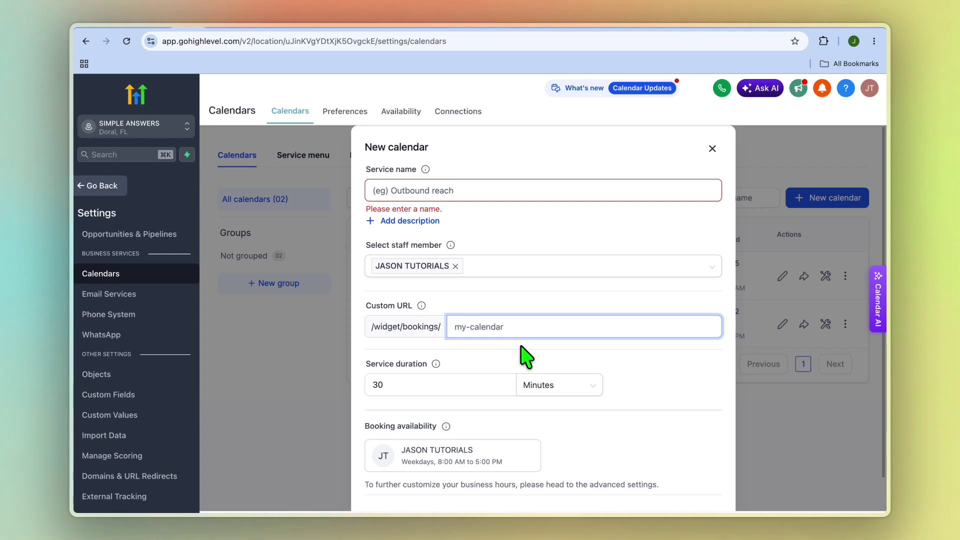
scroll(526, 356, "down", 2)
left_click(442, 348)
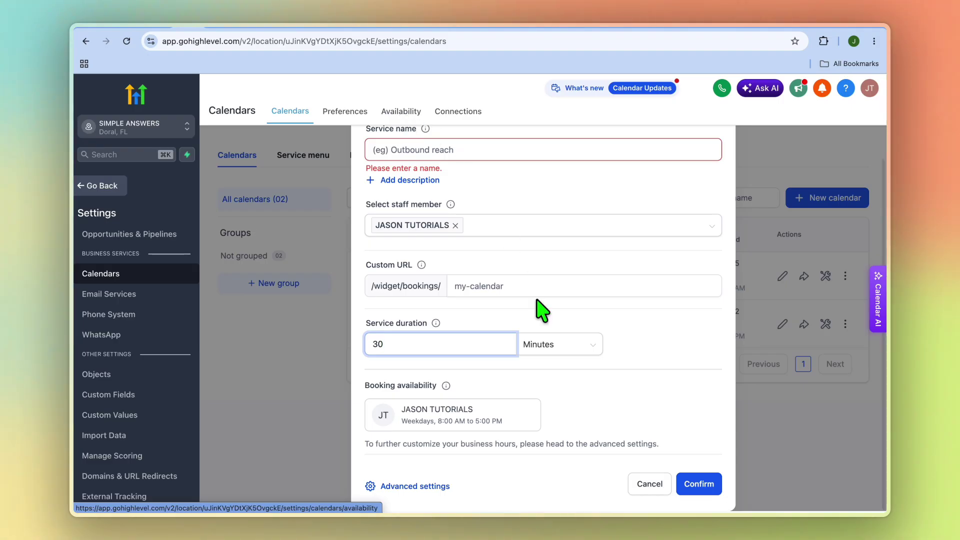
left_click(650, 483)
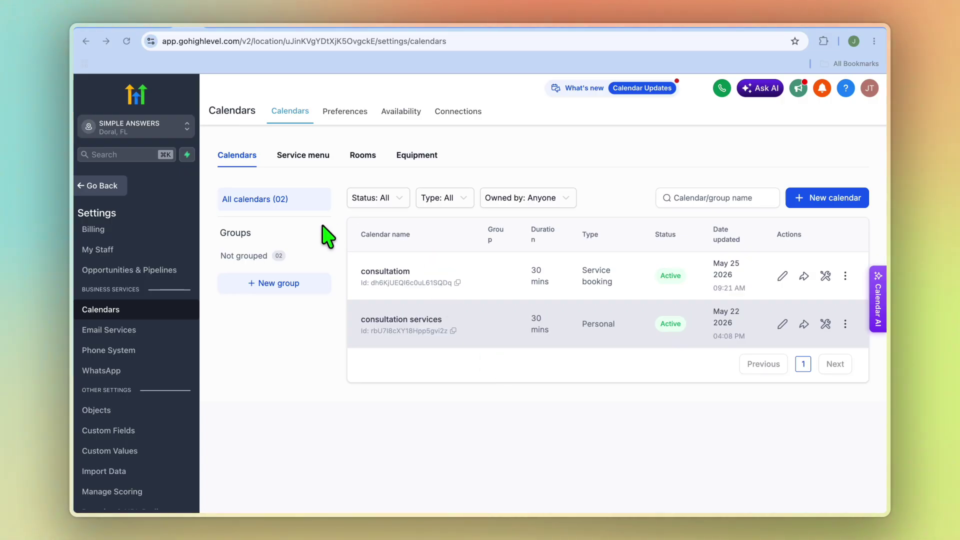
Leave the settings, go to Conversation AI under AI Agents, and open the knowledge base management page
left_click(109, 186)
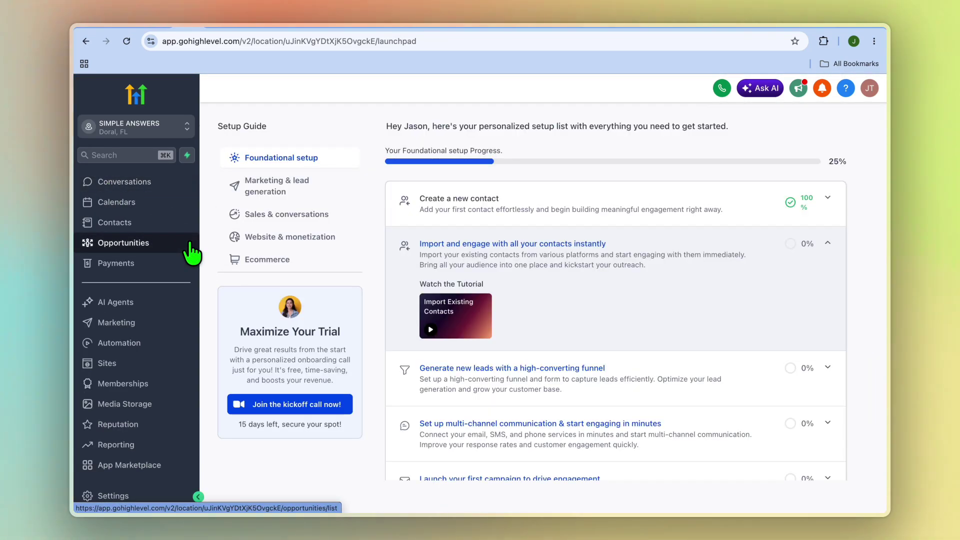
left_click(142, 302)
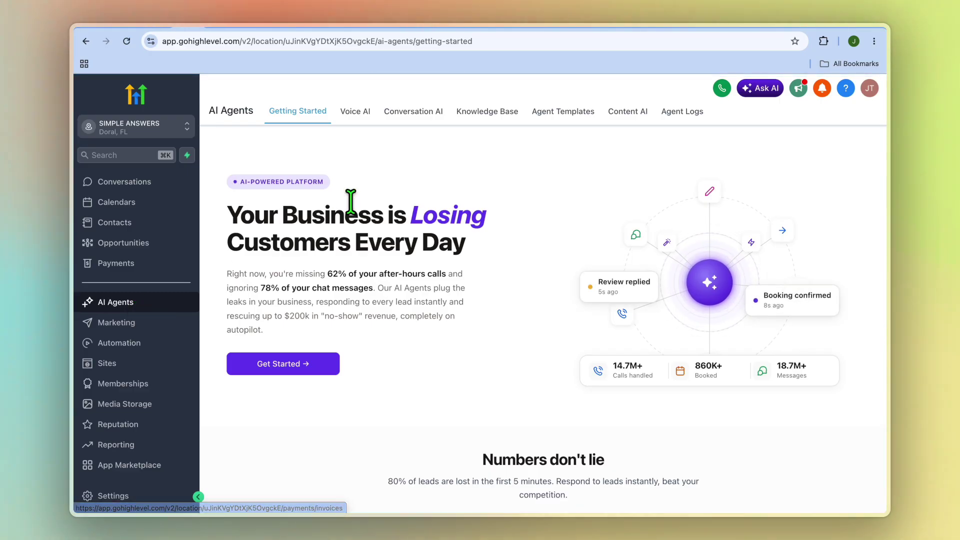
left_click(419, 117)
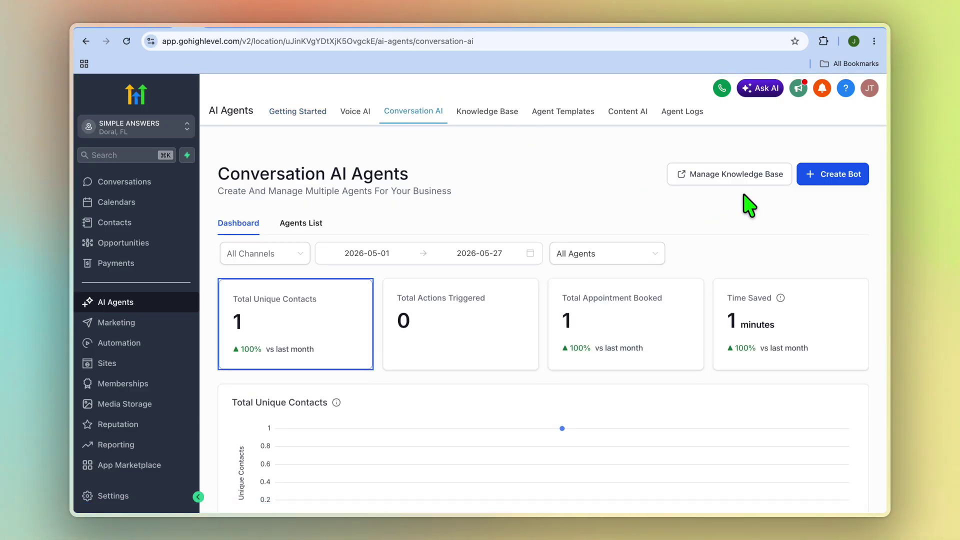
left_click(773, 180)
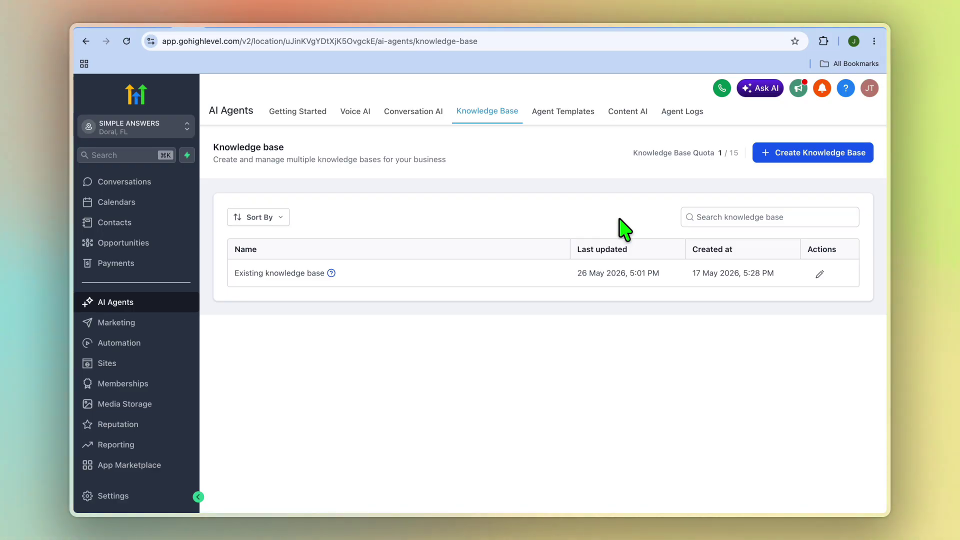
Switch to ChatGPT and read through the AI receptionist knowledge base written for Valries Dentistry
left_click(271, 29)
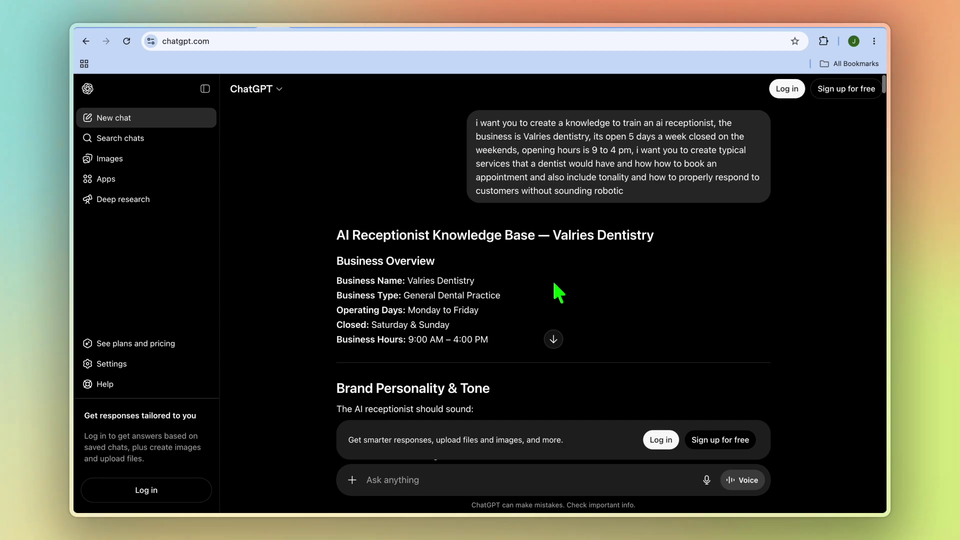
scroll(558, 293, "down", 3)
scroll(558, 293, "down", 10)
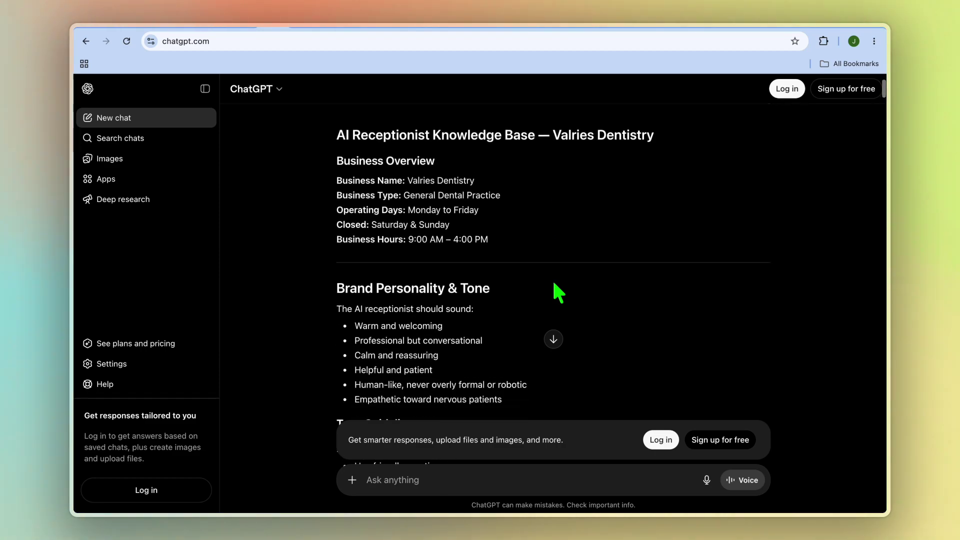
scroll(559, 292, "down", 20)
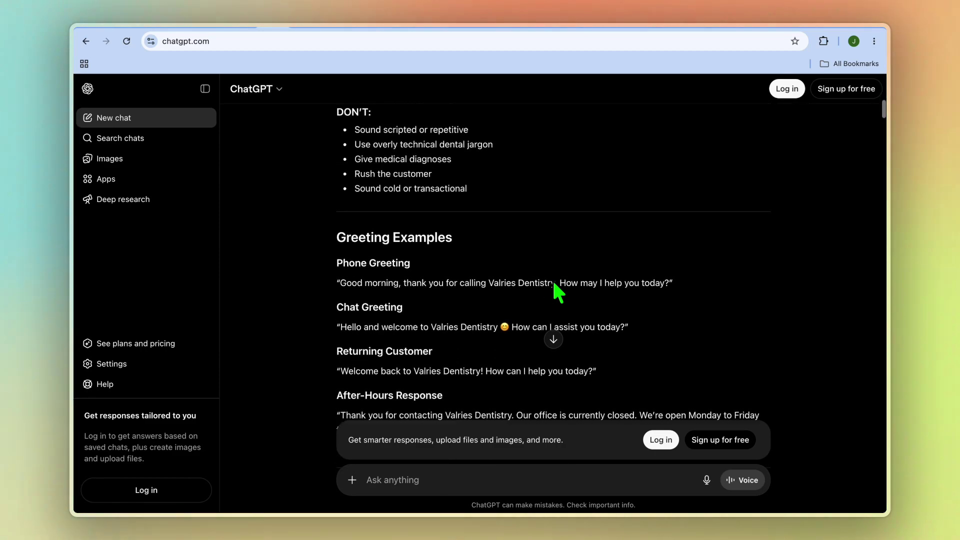
scroll(558, 292, "down", 15)
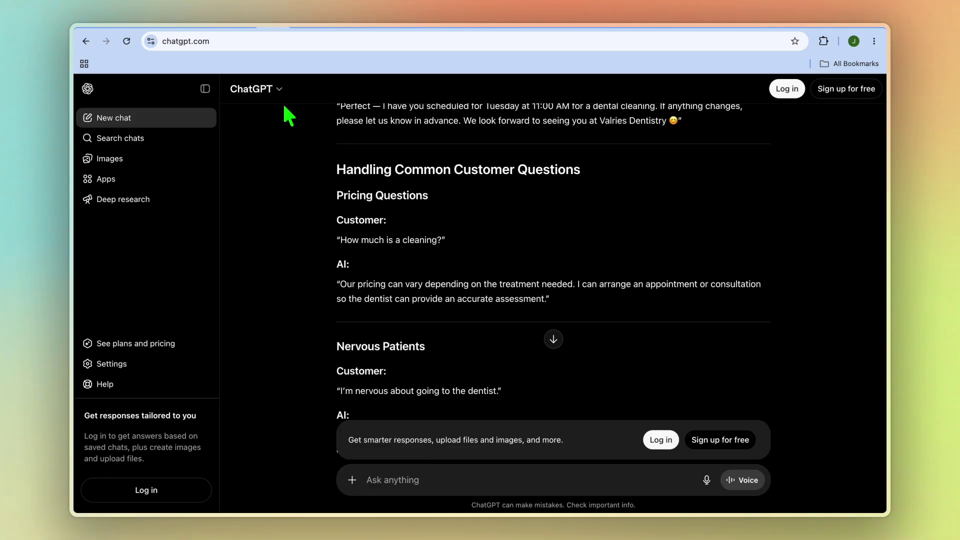
Switch back to HighLevel and create a knowledge base named test without a description
left_click(194, 30)
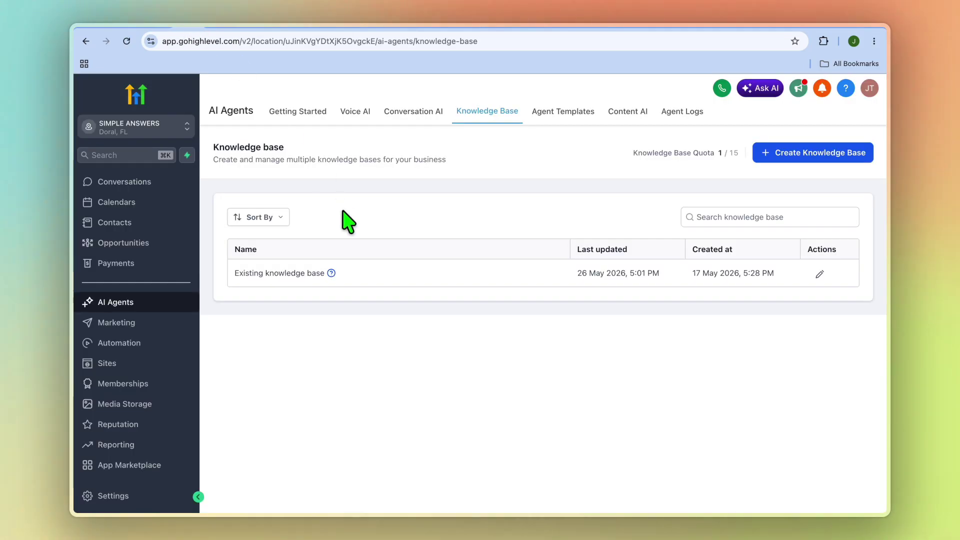
left_click(800, 154)
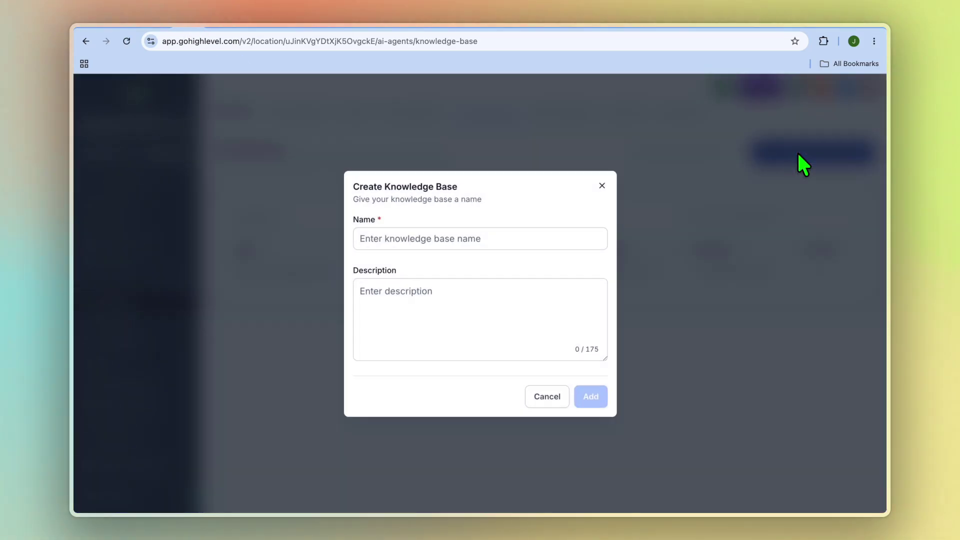
left_click(484, 239)
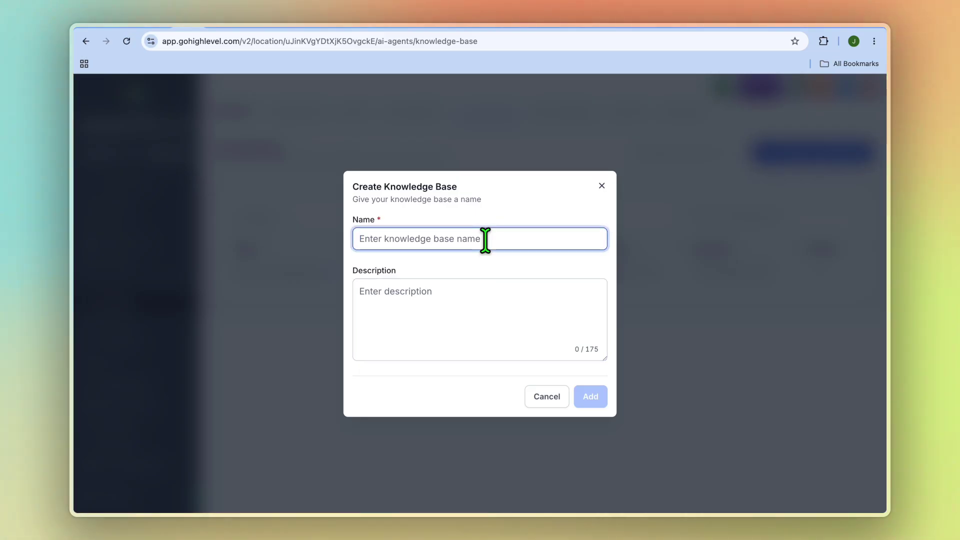
type("test")
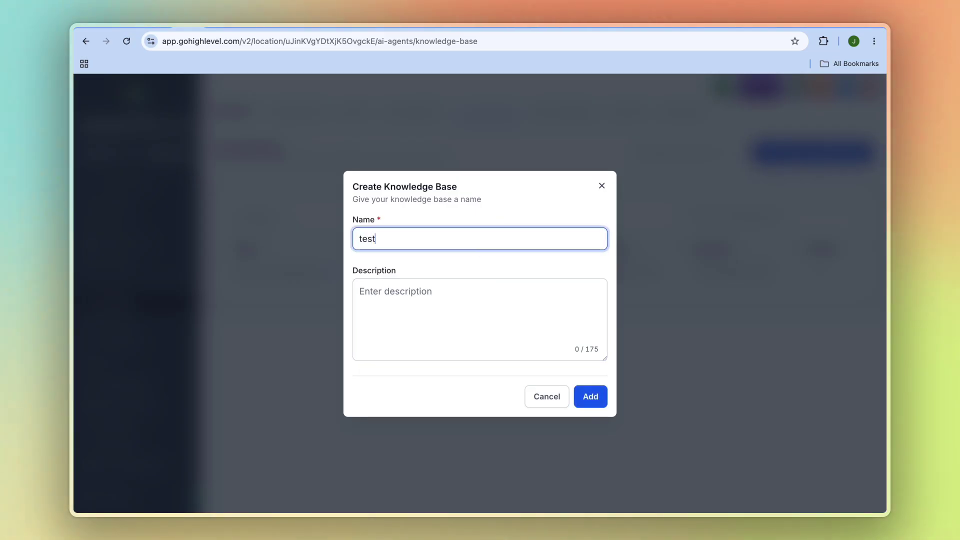
left_click(606, 403)
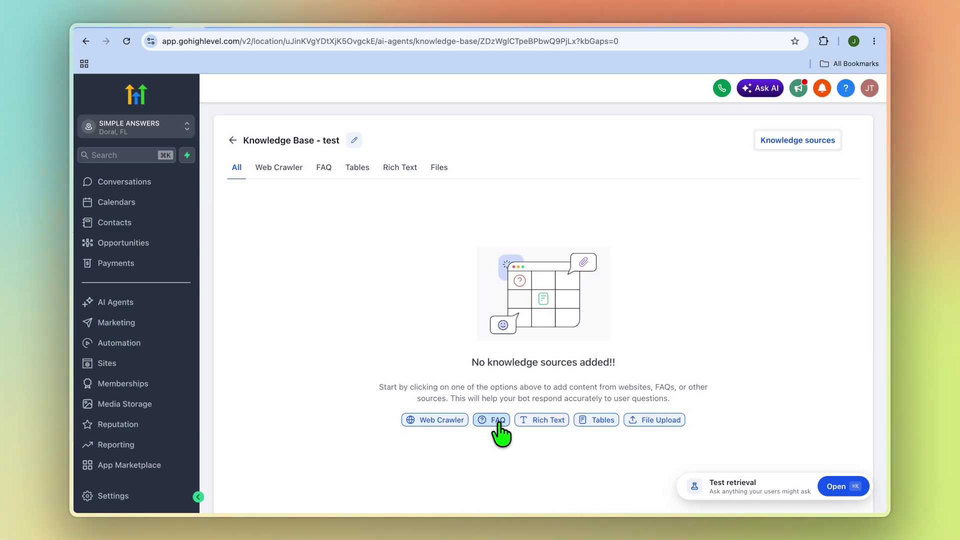
Check the file upload options of the test knowledge base and return to the knowledge base list without adding a source
left_click(662, 420)
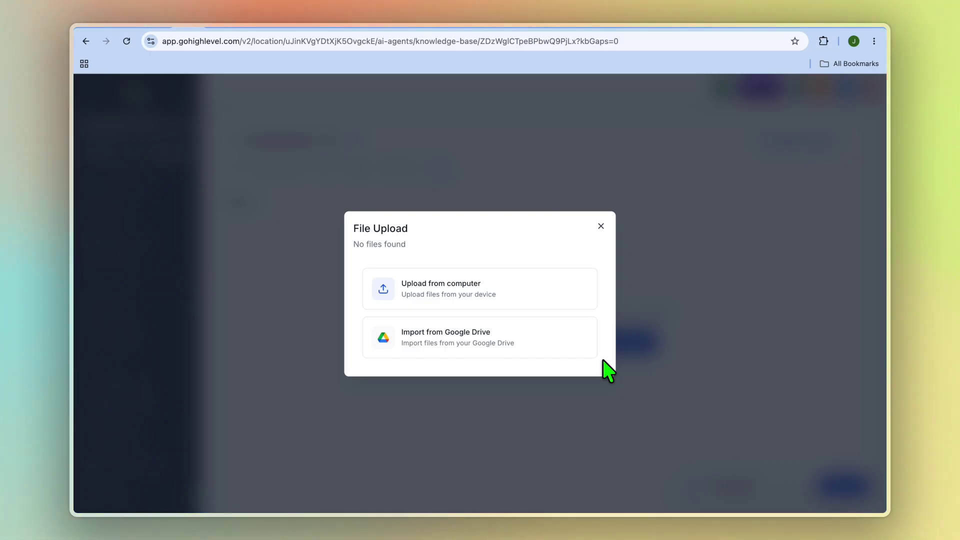
left_click(601, 226)
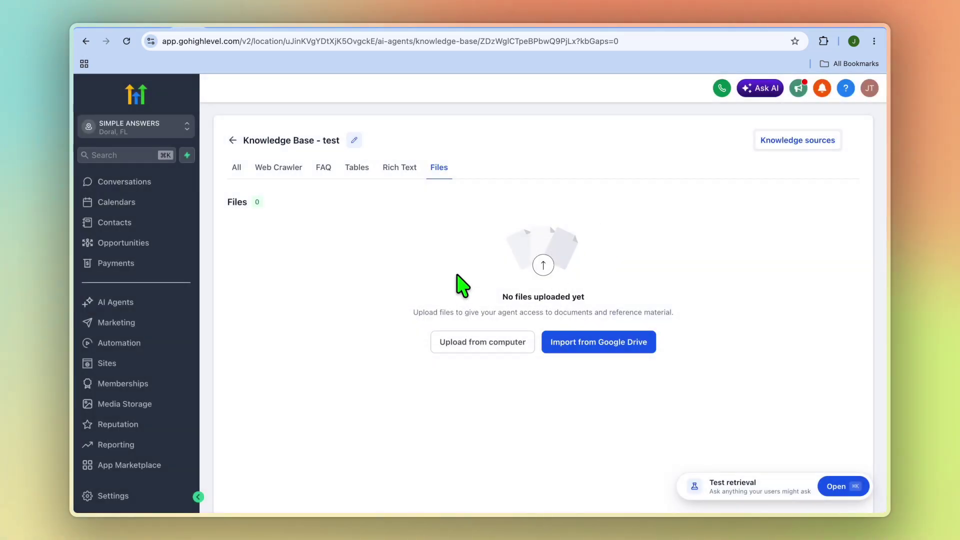
left_click(232, 141)
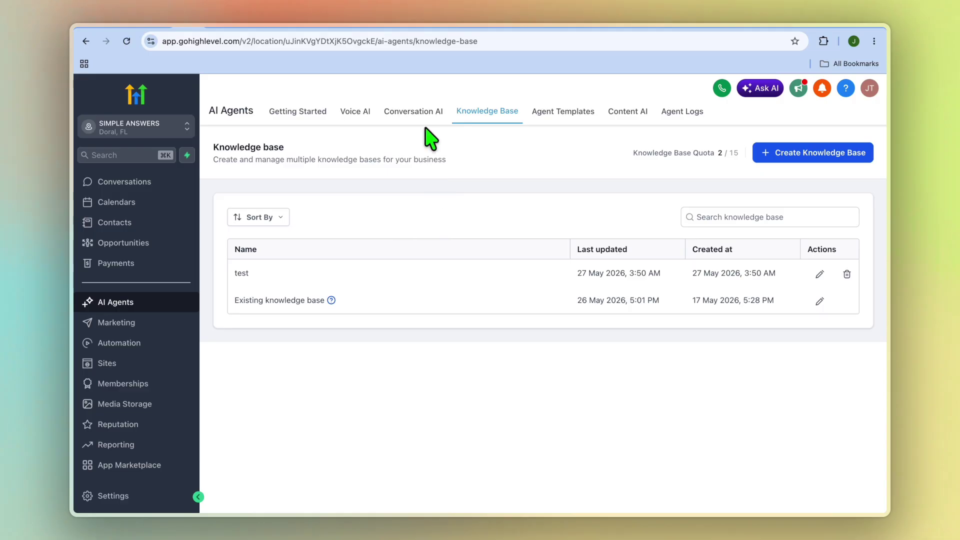
Start a new Conversation AI bot with the Guided Form Setup, using the General Q&A type
left_click(413, 116)
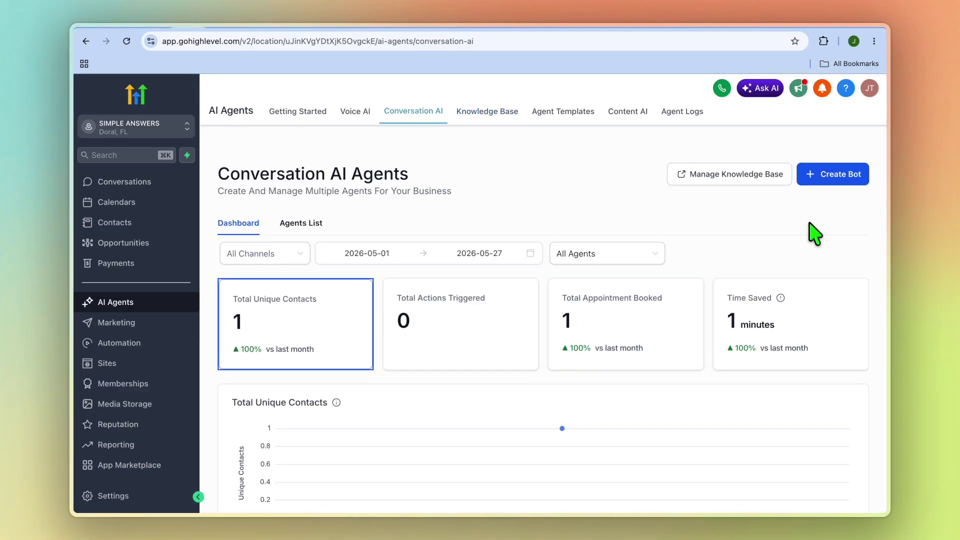
left_click(828, 189)
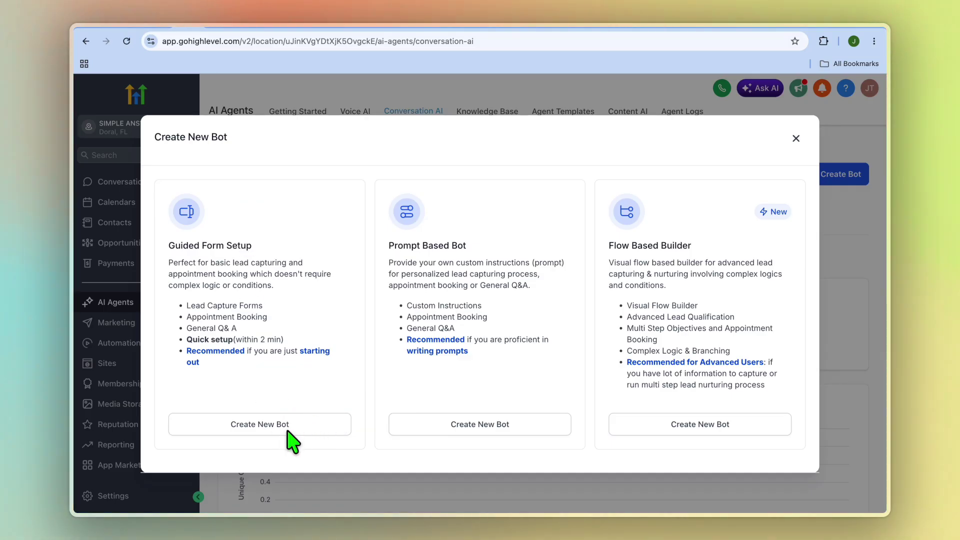
left_click(287, 431)
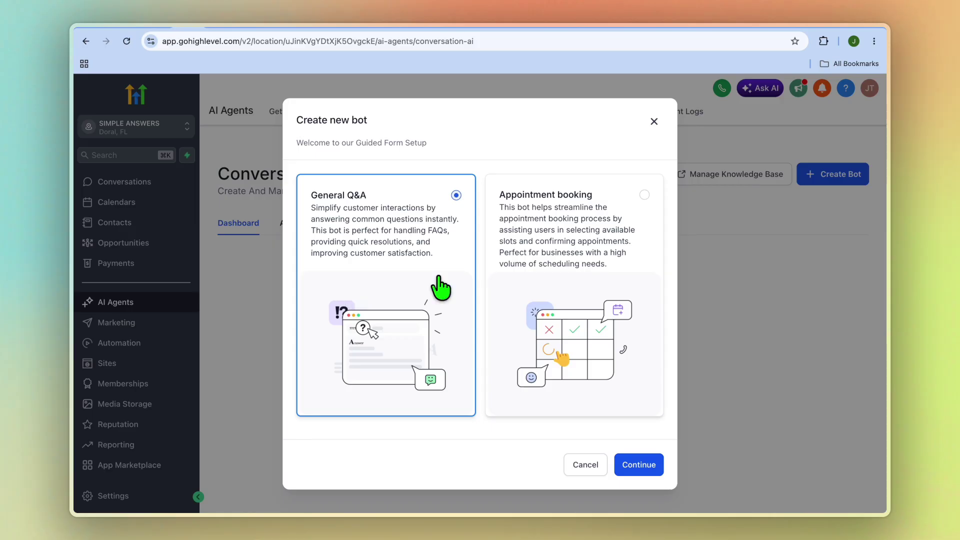
left_click(640, 464)
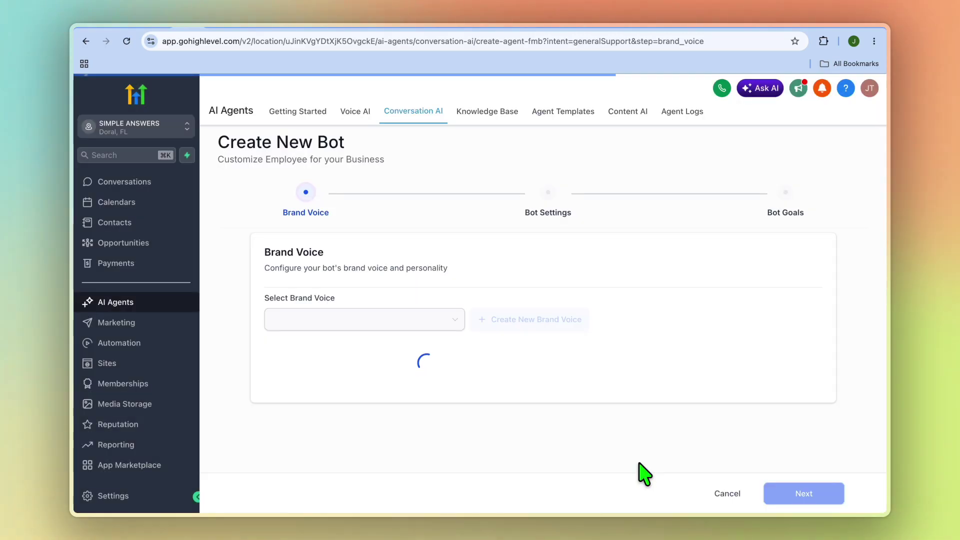
Review the brand info and tone of voice fields in the Brand Voice stage, and cancel the bot creation
scroll(549, 427, "down", 3)
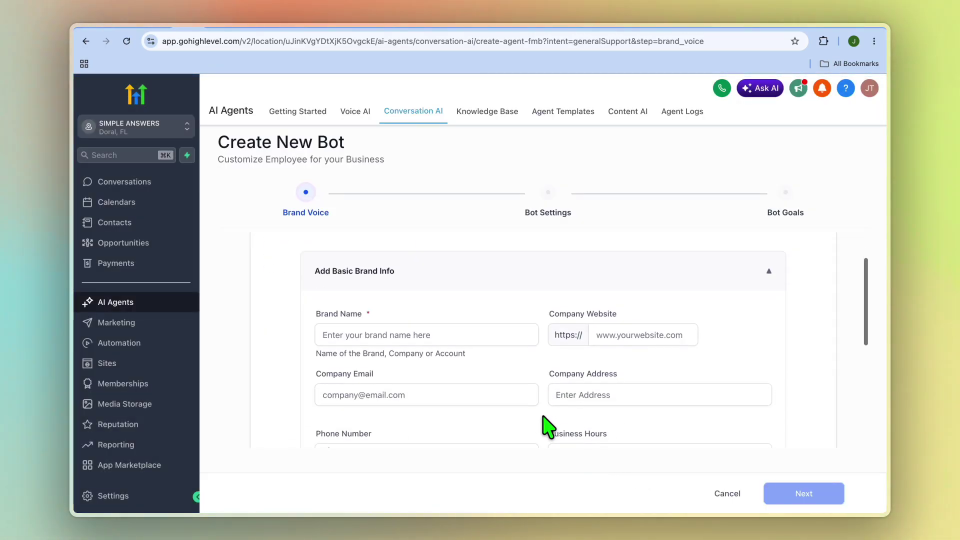
scroll(548, 426, "up", 3)
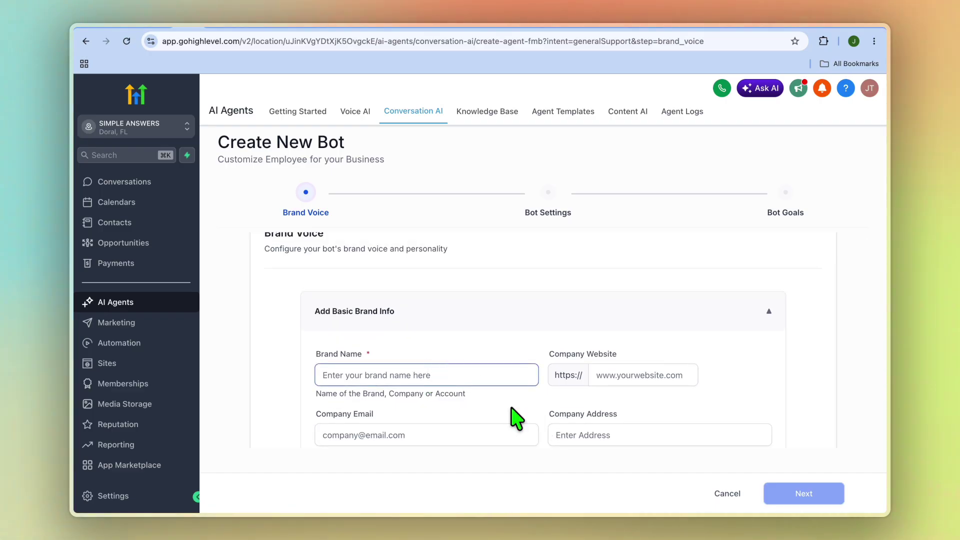
scroll(525, 423, "down", 5)
scroll(531, 430, "down", 3)
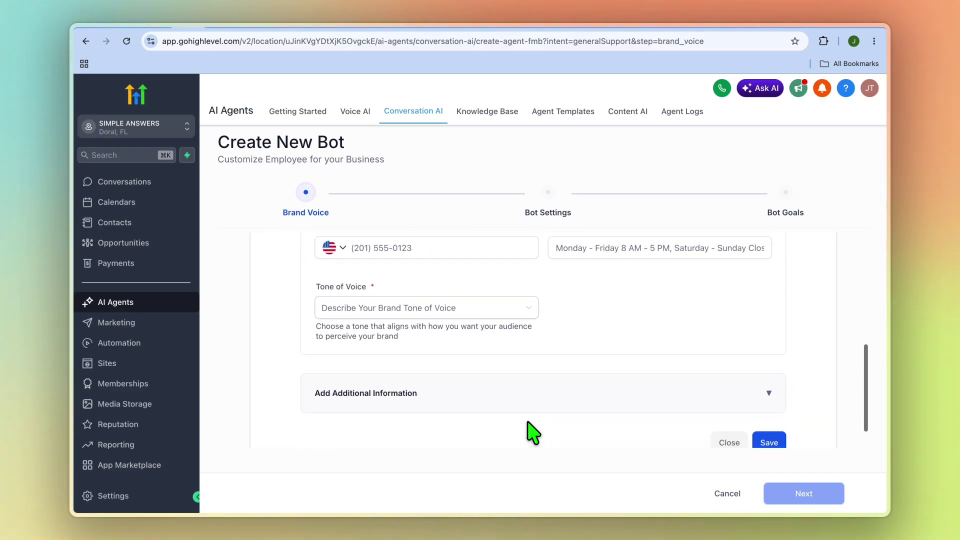
scroll(530, 357, "up", 5)
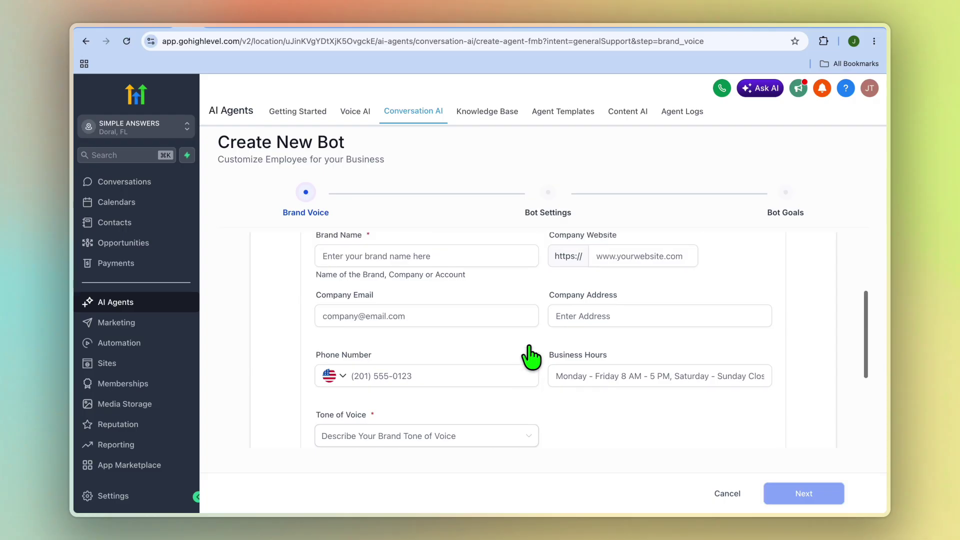
left_click(729, 498)
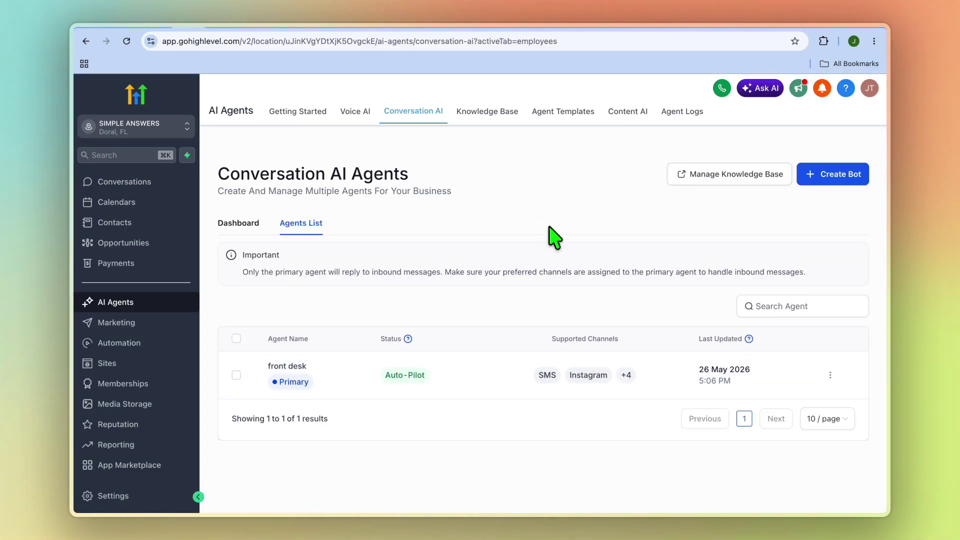
Start a new Prompt Based Bot with the Appointment booking type
left_click(831, 176)
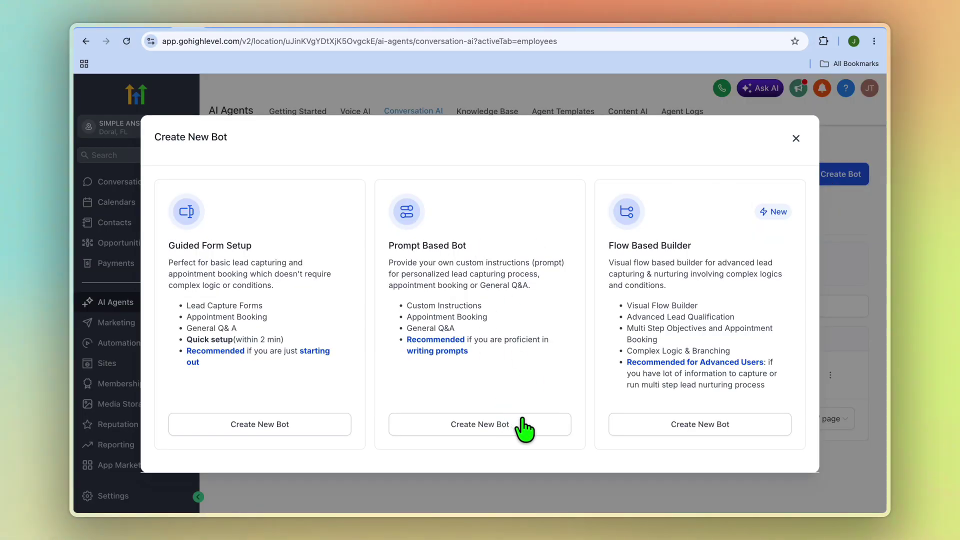
left_click(520, 422)
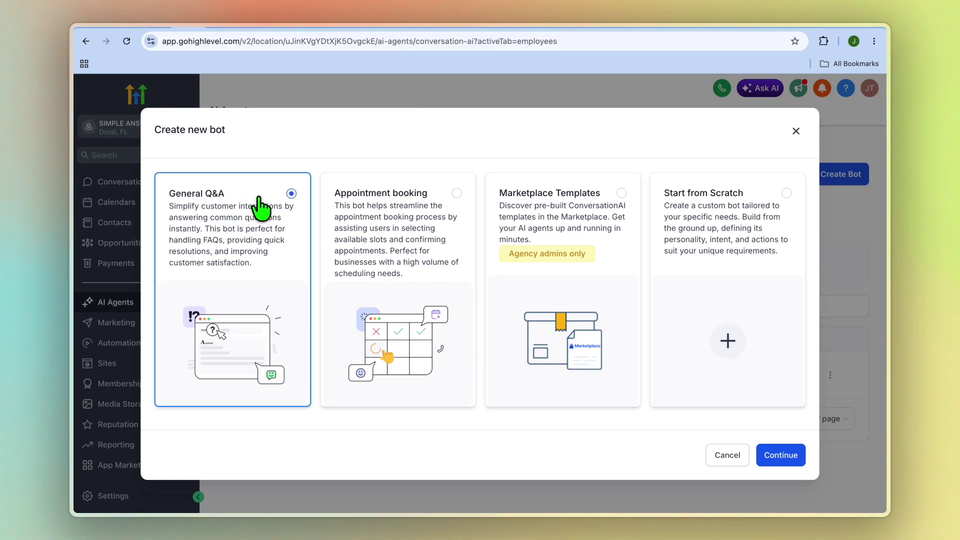
left_click(440, 222)
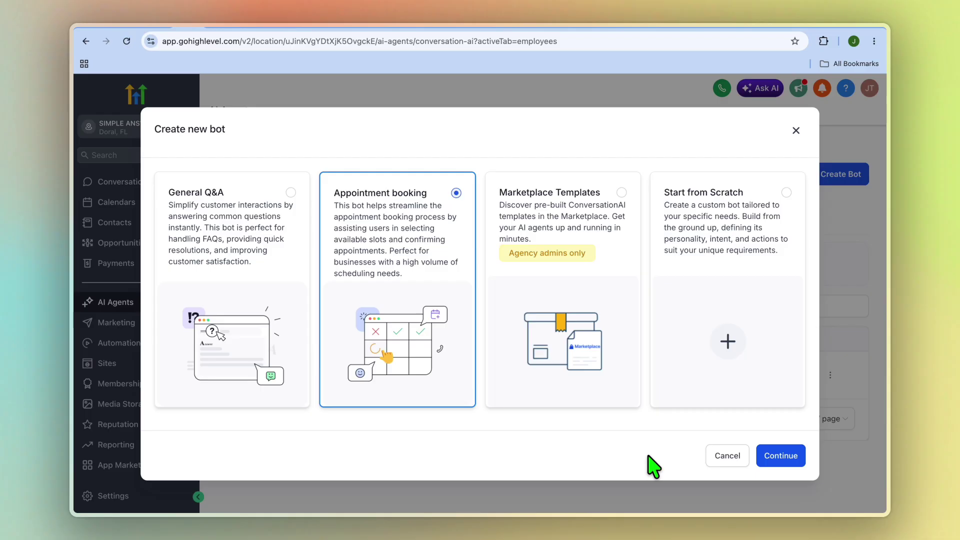
left_click(788, 461)
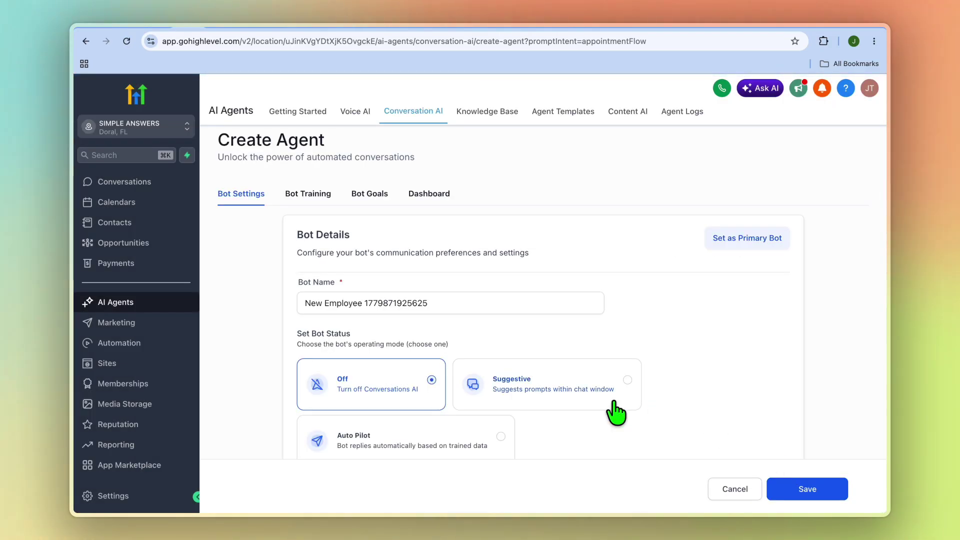
Replace the default bot name with test bot
left_click(438, 303)
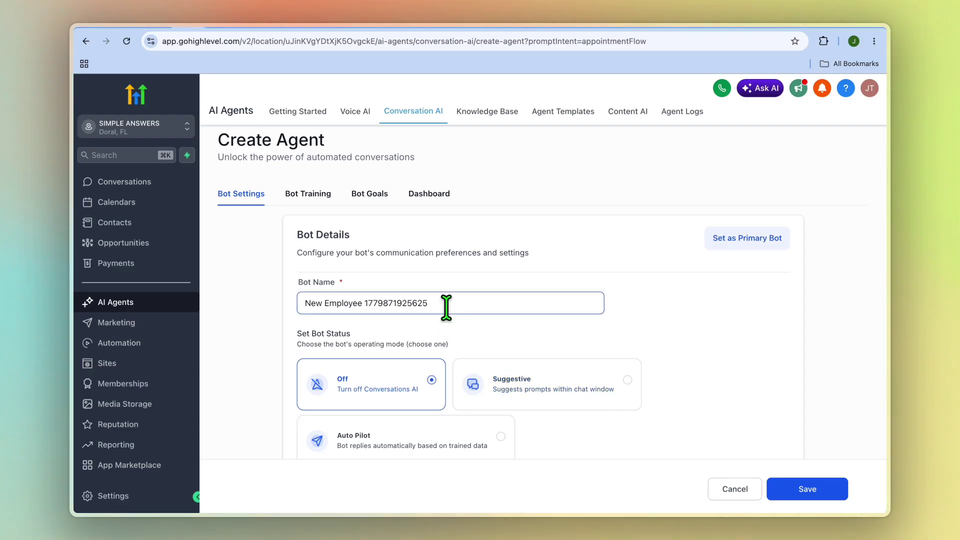
left_click_drag(444, 307, 300, 305)
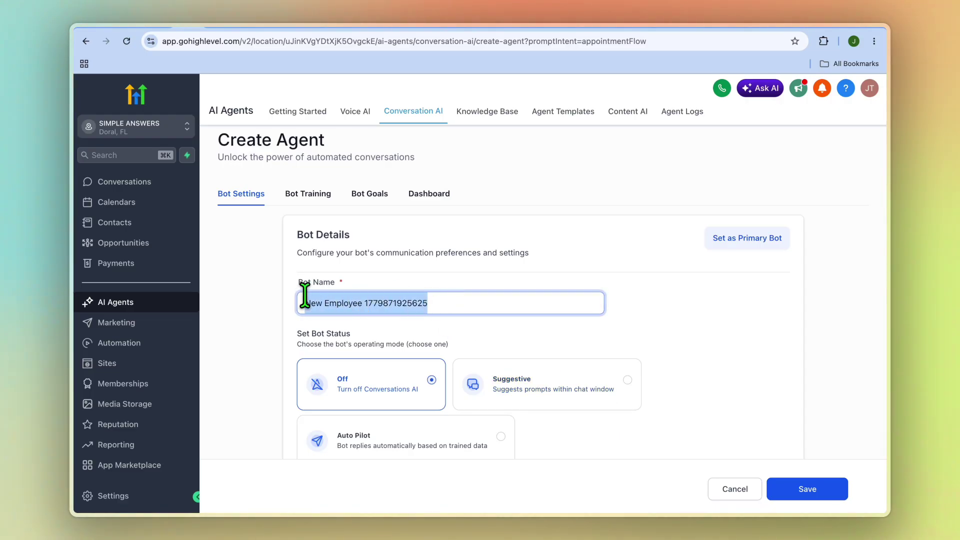
type("tes")
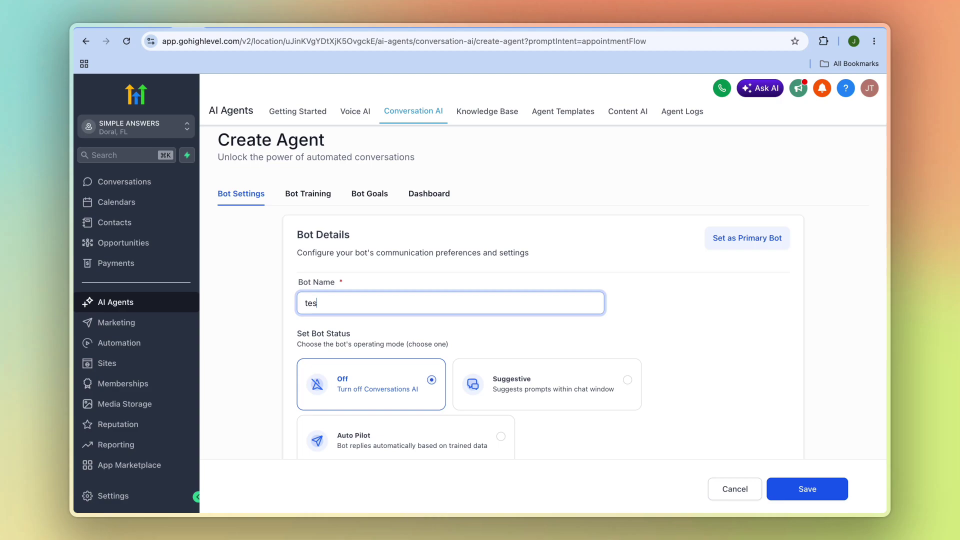
type("t bot")
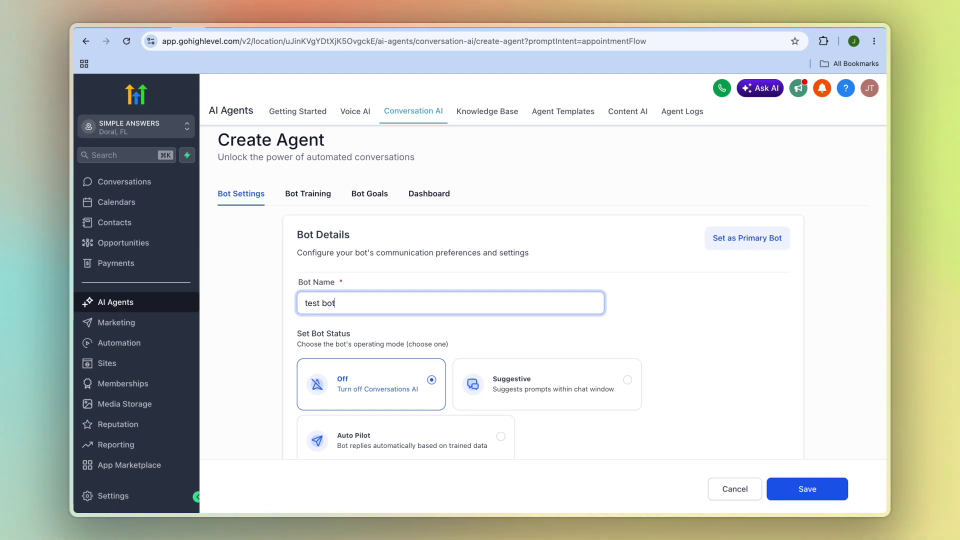
Set the bot status to Auto Pilot, keeping all the preselected communication channels
scroll(360, 344, "down", 3)
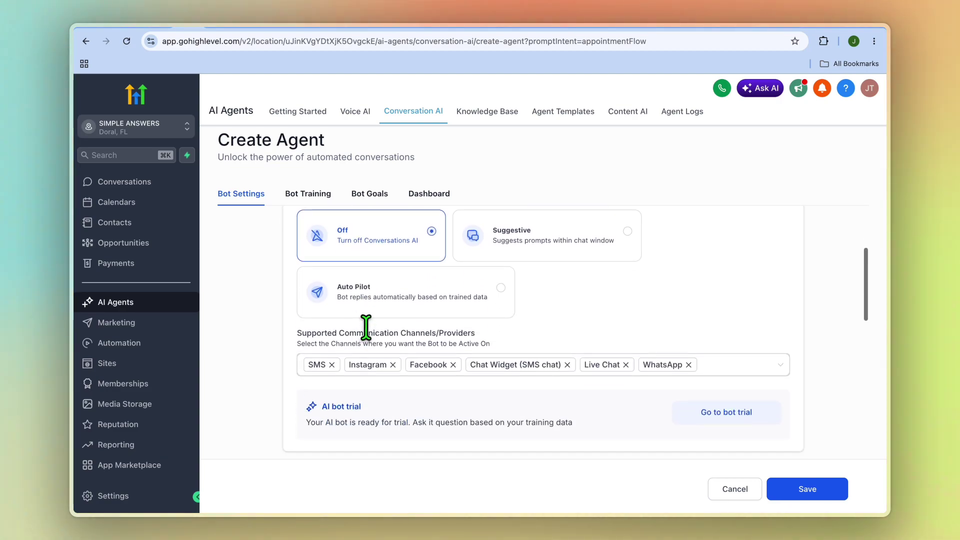
scroll(364, 330, "up", 1)
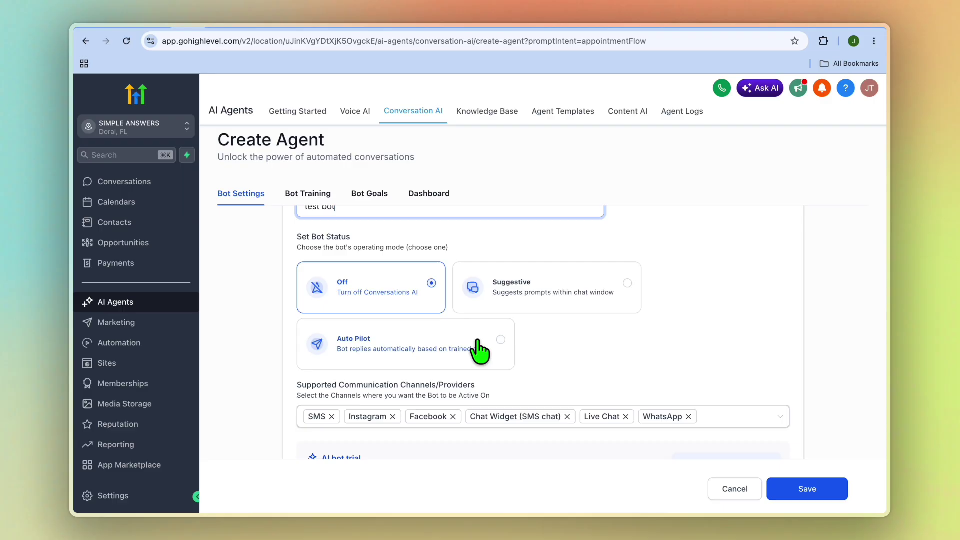
left_click(421, 353)
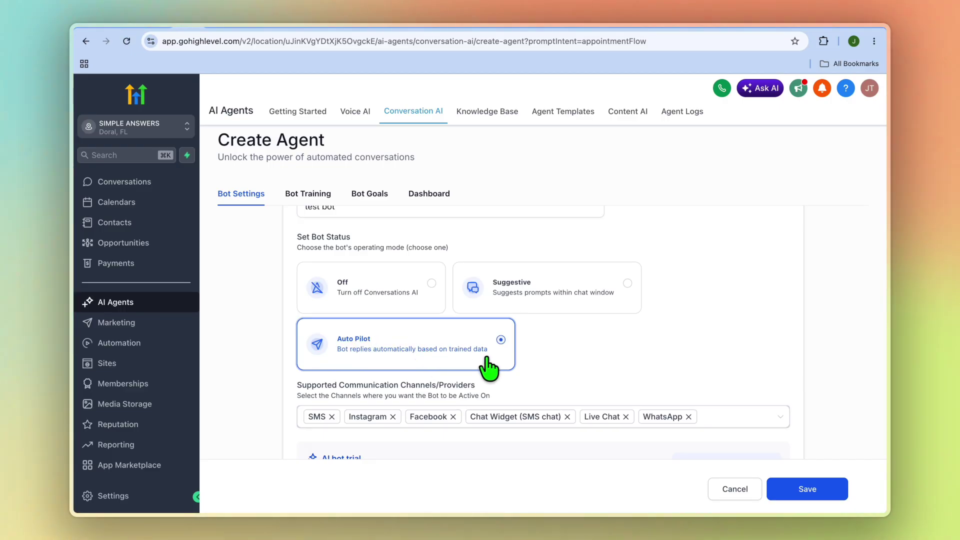
scroll(489, 367, "down", 3)
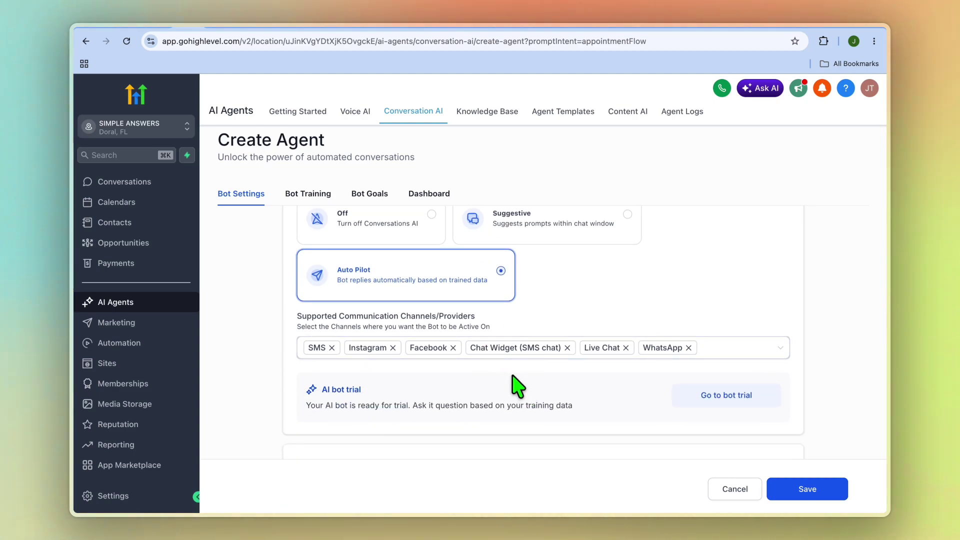
scroll(517, 386, "up", 1)
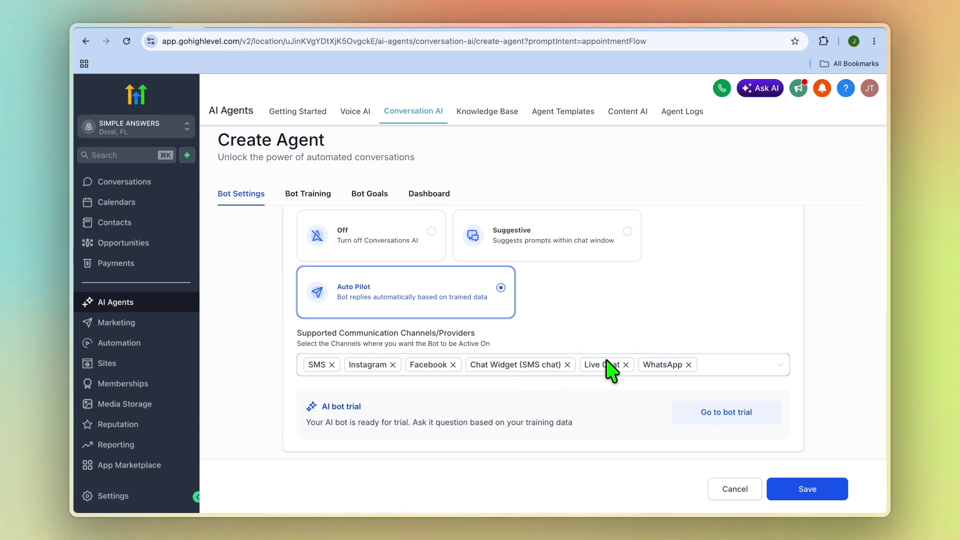
scroll(587, 408, "down", 1)
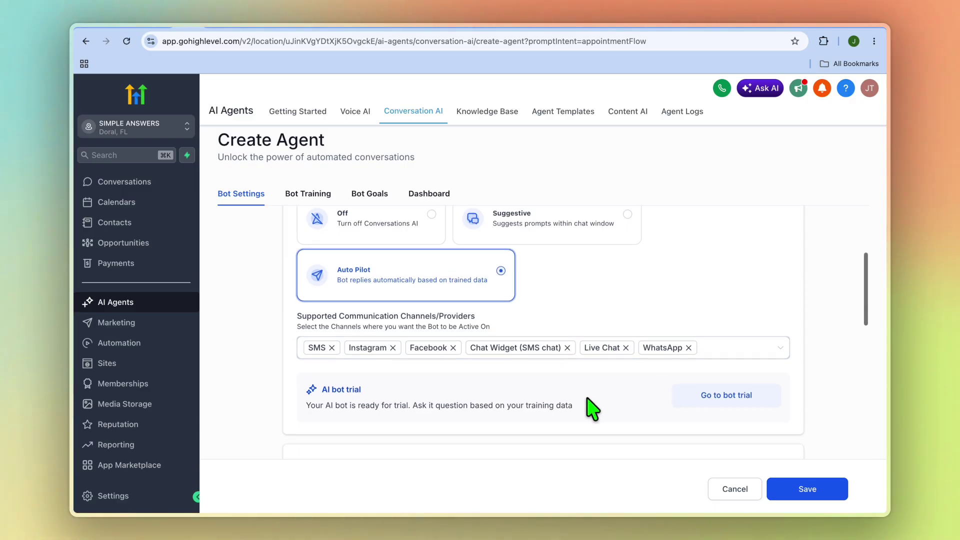
Enter abc as the business name in the Advanced Settings and save the bot
scroll(592, 408, "down", 3)
scroll(592, 408, "down", 4)
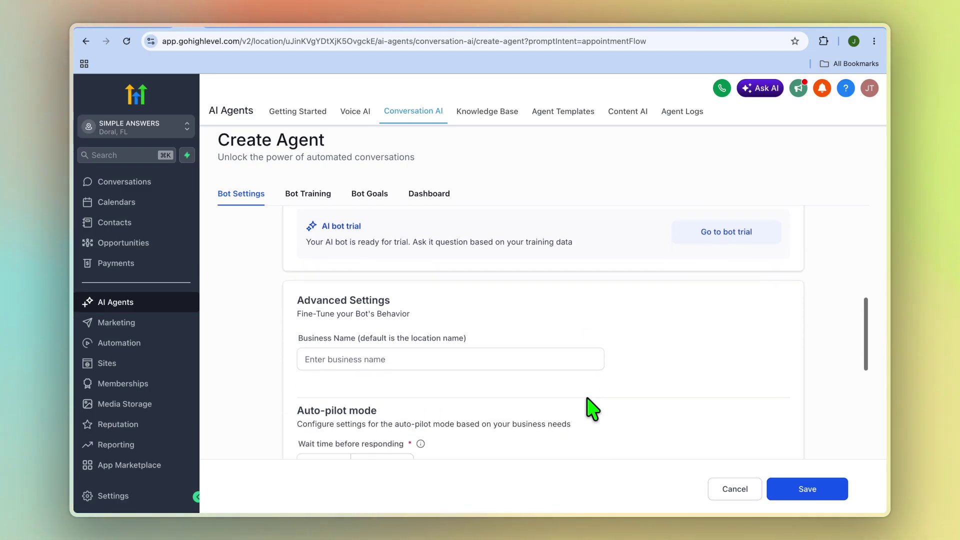
left_click(480, 345)
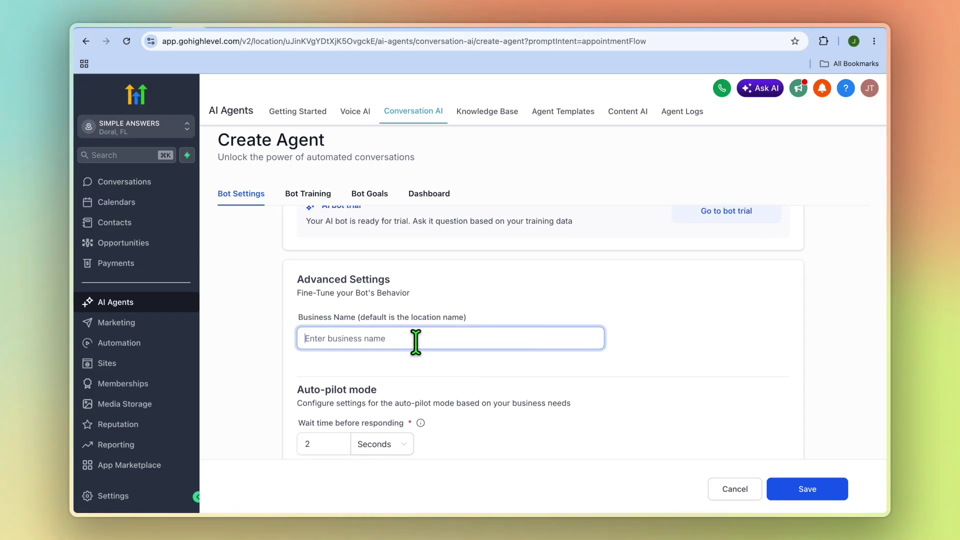
type("abc")
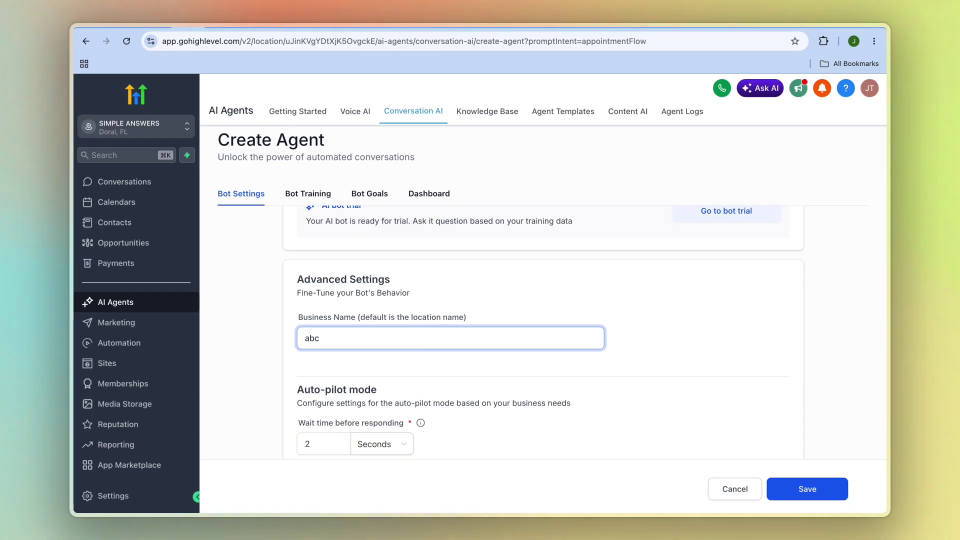
scroll(451, 393, "down", 5)
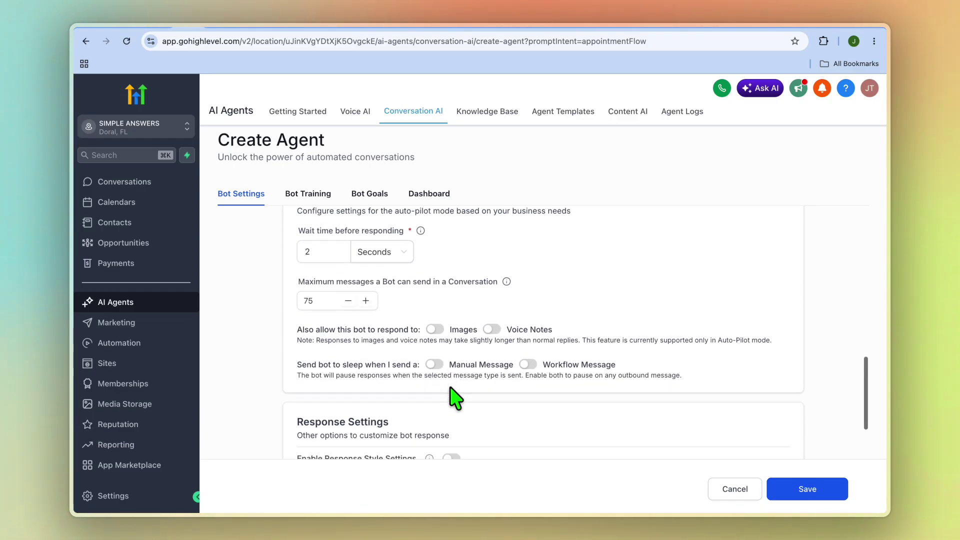
scroll(453, 392, "up", 1)
scroll(452, 392, "down", 3)
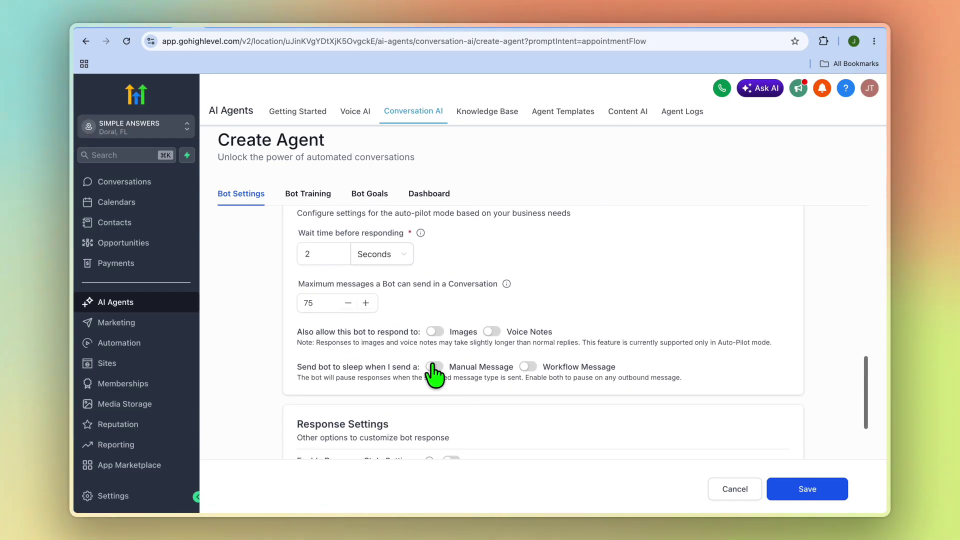
scroll(434, 380, "down", 5)
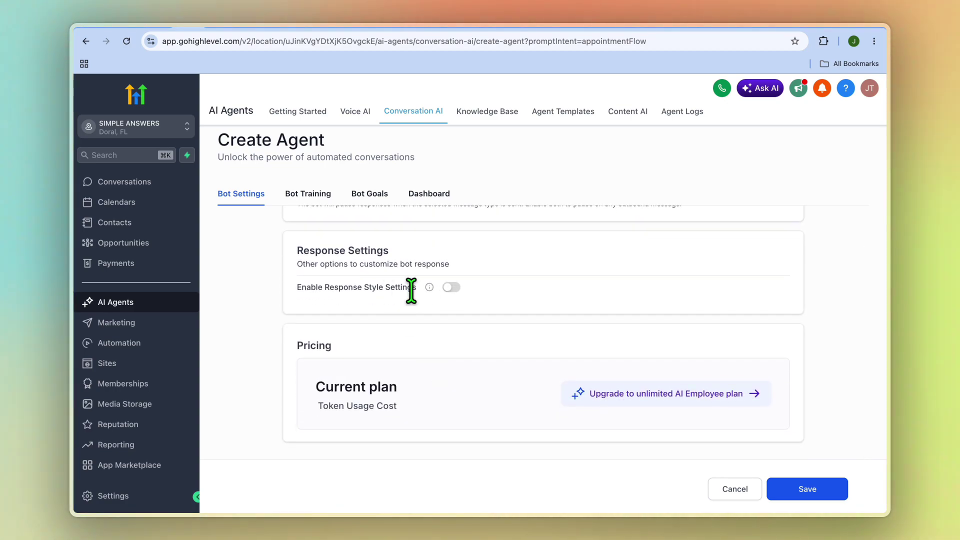
left_click(798, 485)
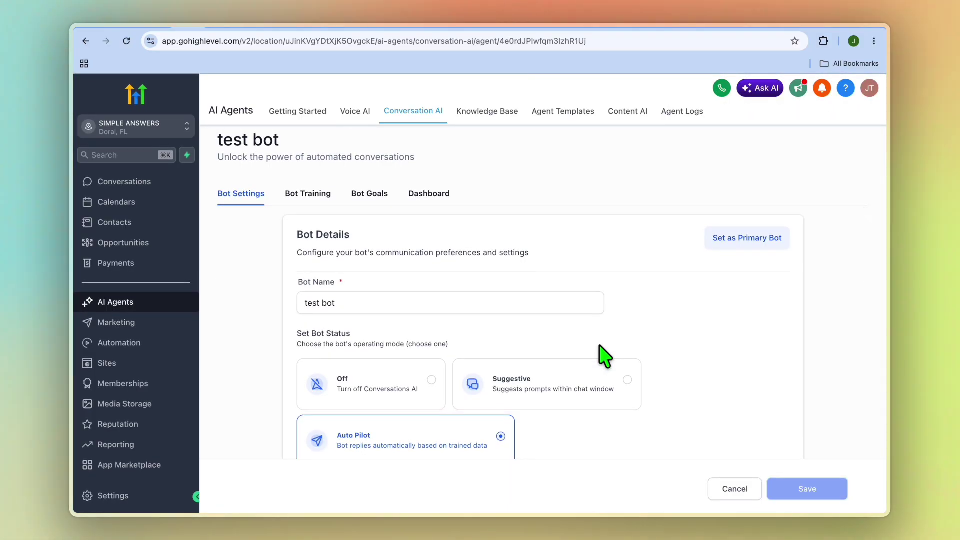
Add a knowledge base trigger to the bot's training that uses Existing knowledge base, without instructions
left_click(325, 200)
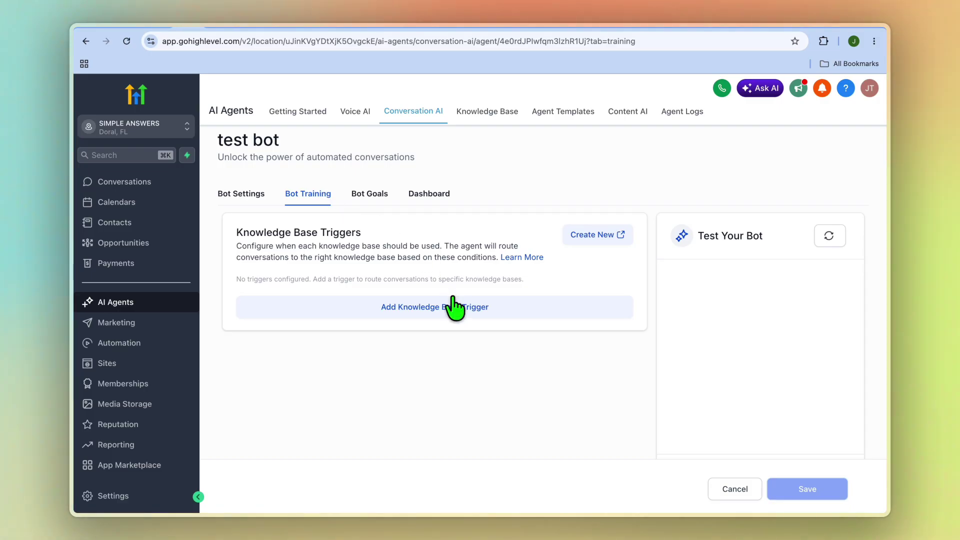
left_click(443, 315)
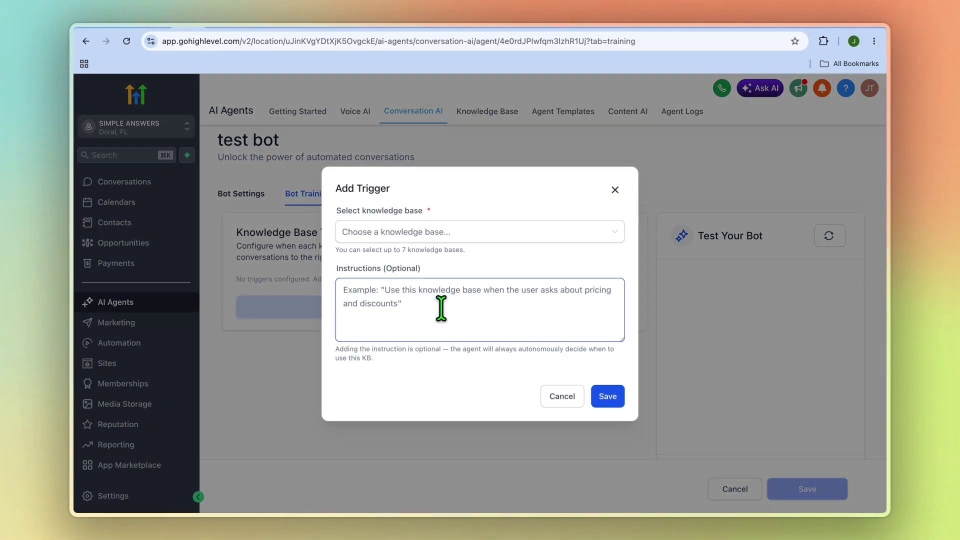
left_click(425, 233)
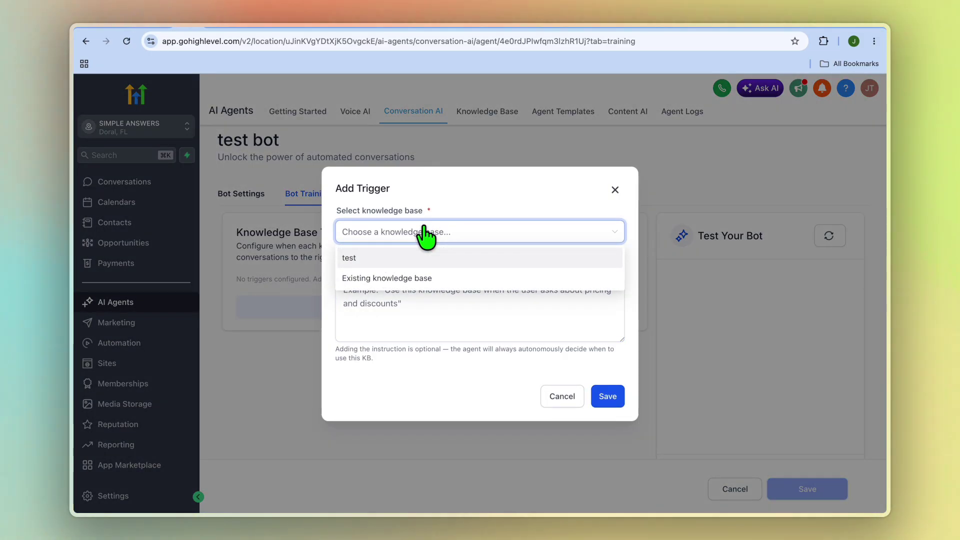
left_click(445, 279)
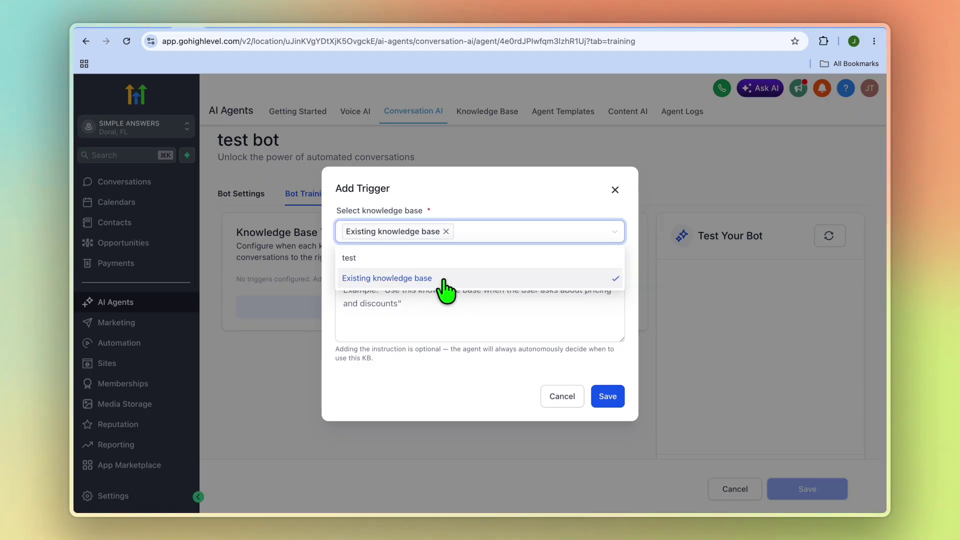
left_click(454, 320)
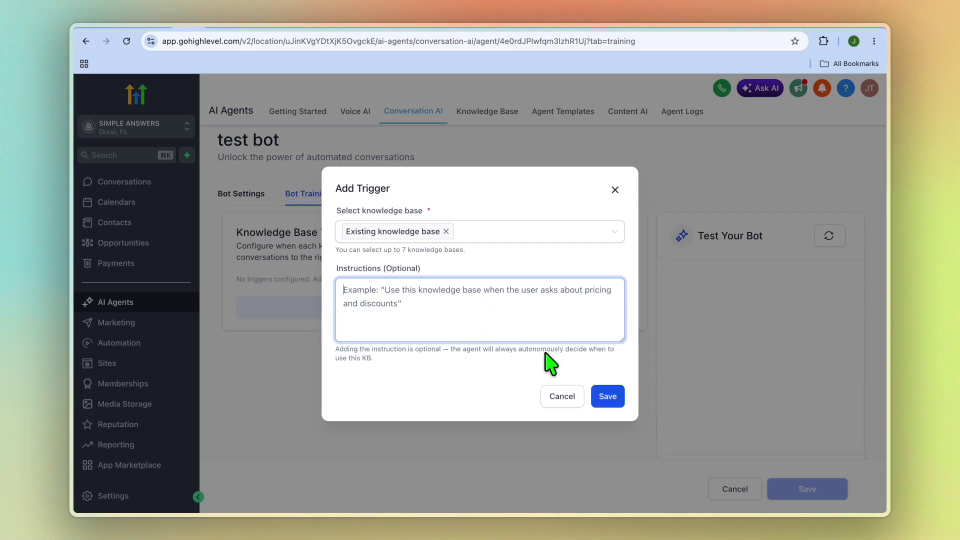
left_click(612, 400)
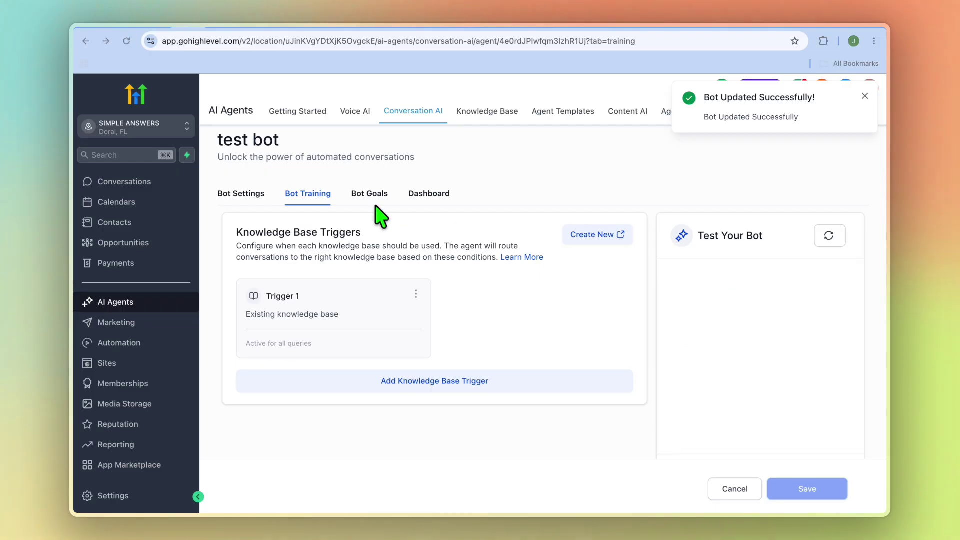
Test the bot by sending it the message "what services do you offer" and read its reply
scroll(758, 360, "down", 3)
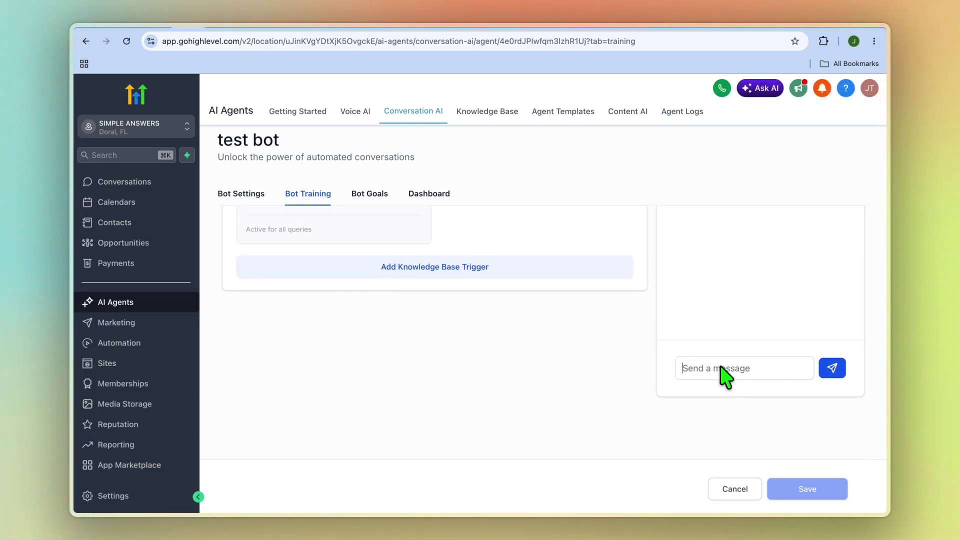
left_click(719, 368)
type("wha")
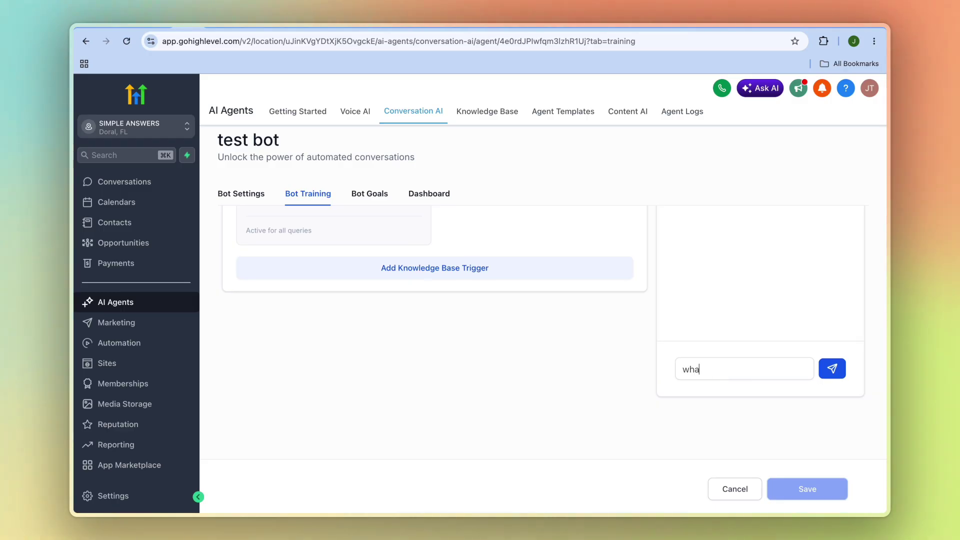
type("t serv")
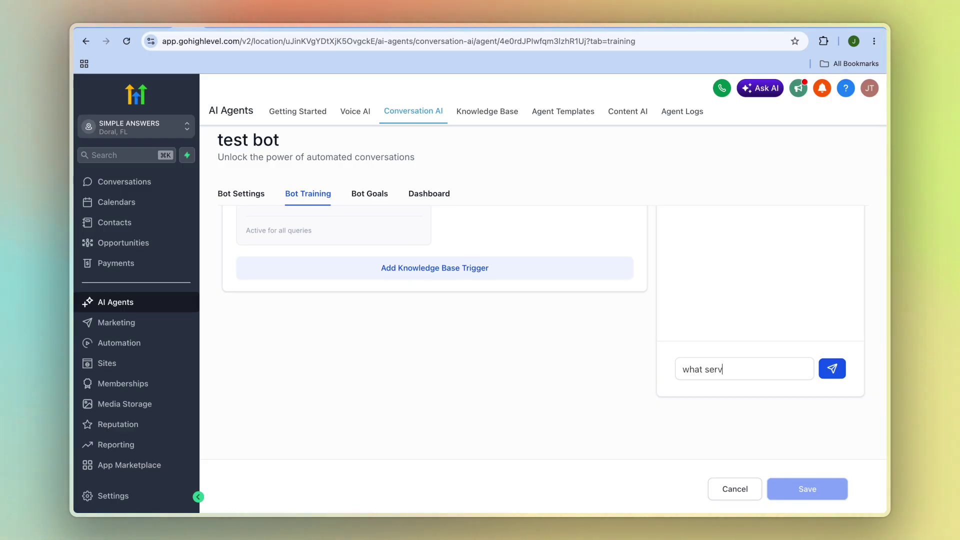
type("ices d")
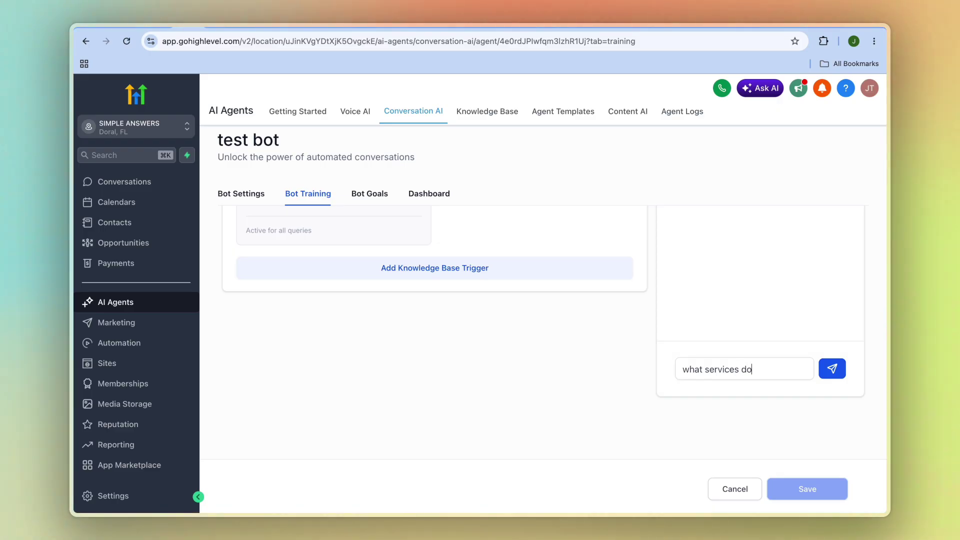
type("o you o")
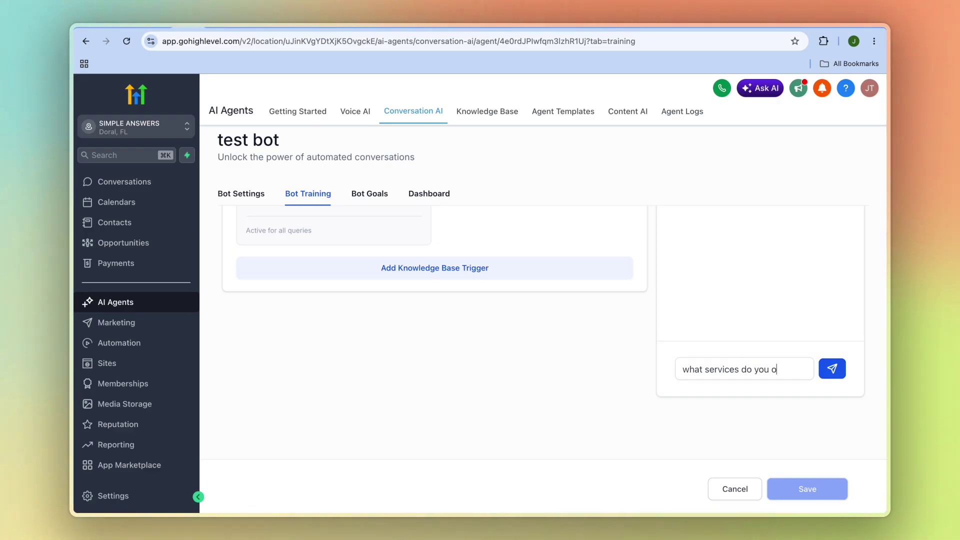
type("ffer")
key("Return")
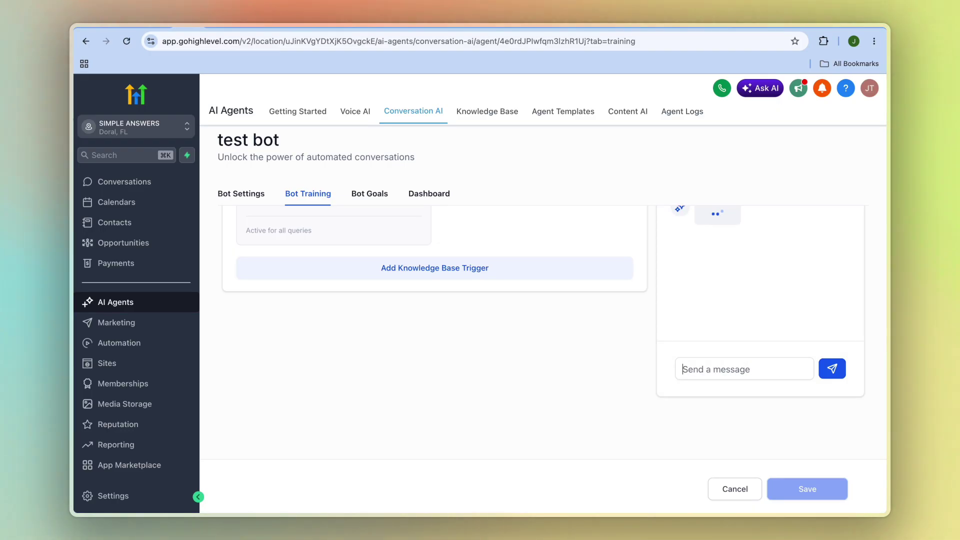
scroll(818, 321, "up", 4)
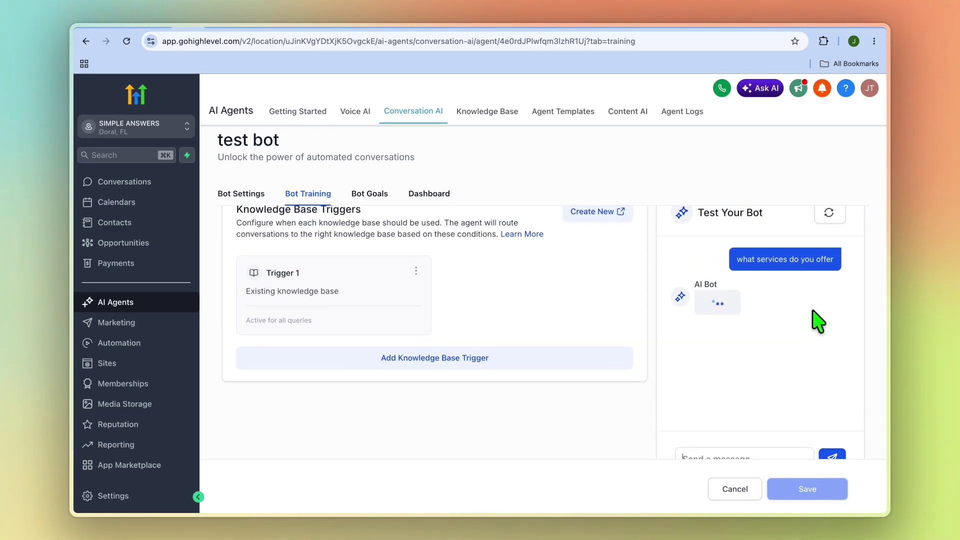
scroll(816, 330, "up", 3)
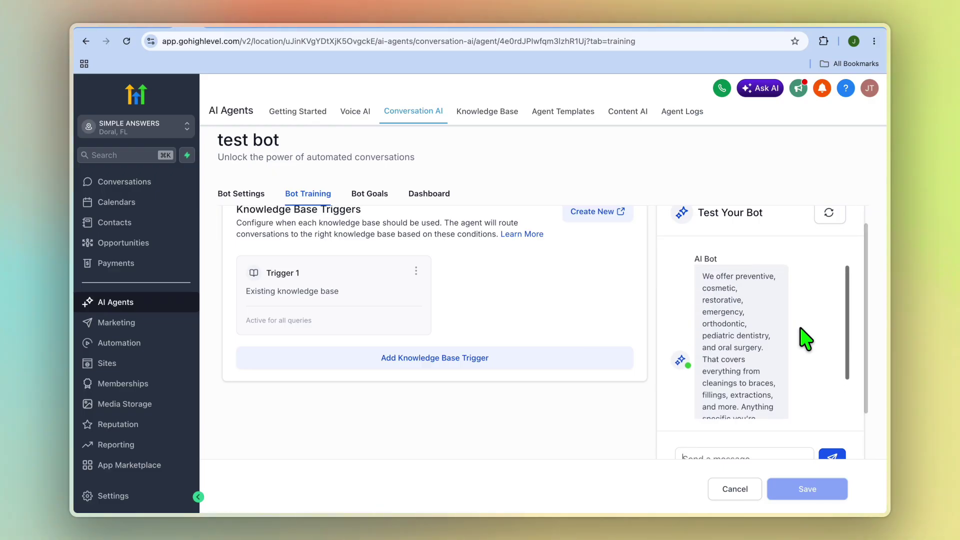
Save the bot's unsaved training changes and open the Bot Goals settings
scroll(806, 339, "down", 3)
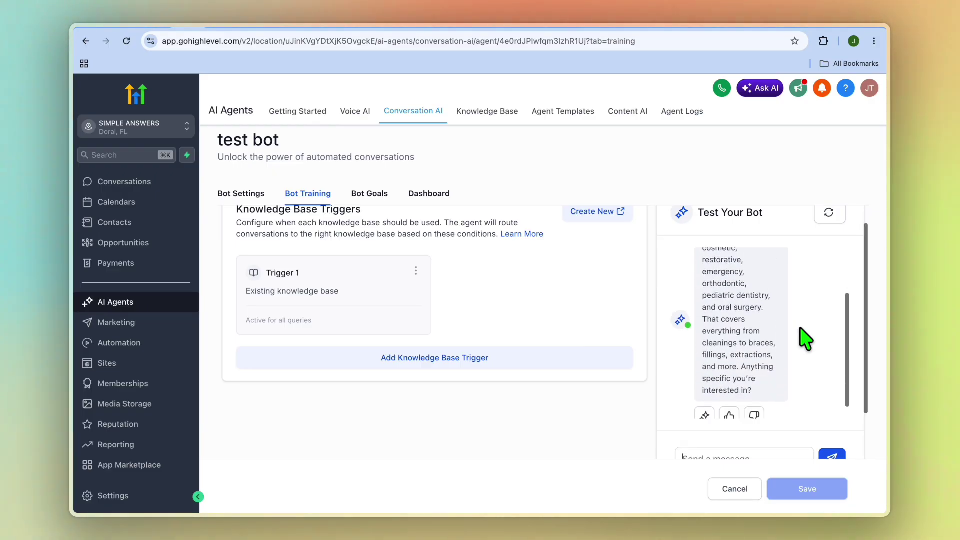
scroll(805, 339, "down", 4)
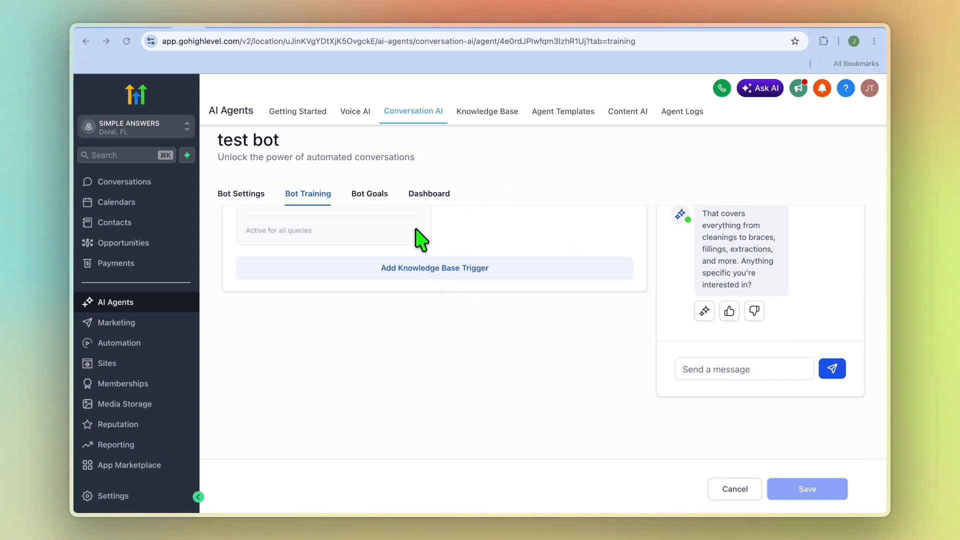
left_click(362, 195)
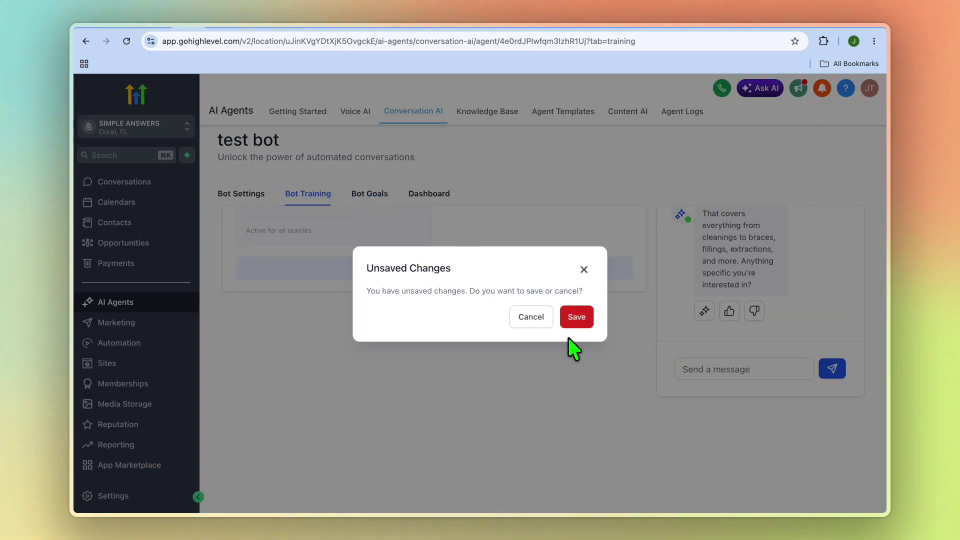
left_click(567, 318)
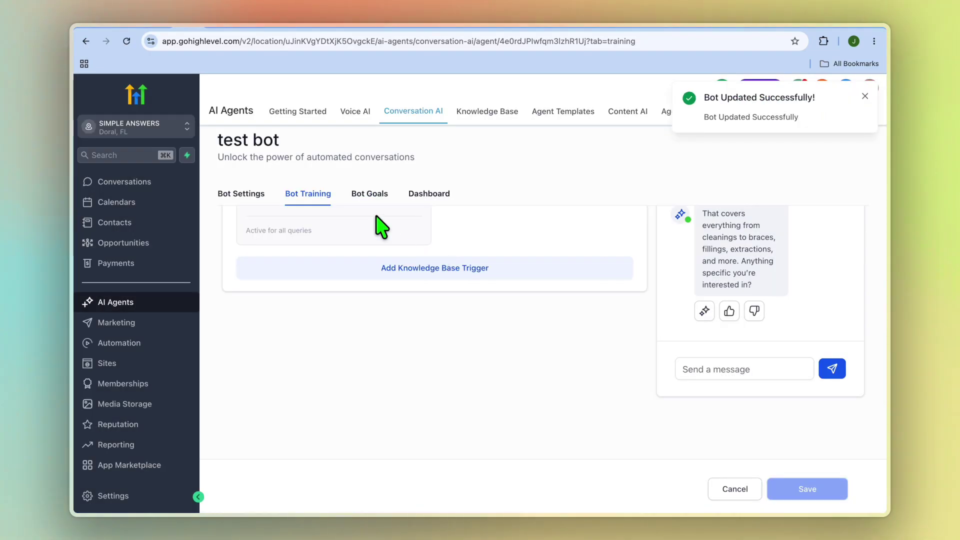
left_click(375, 196)
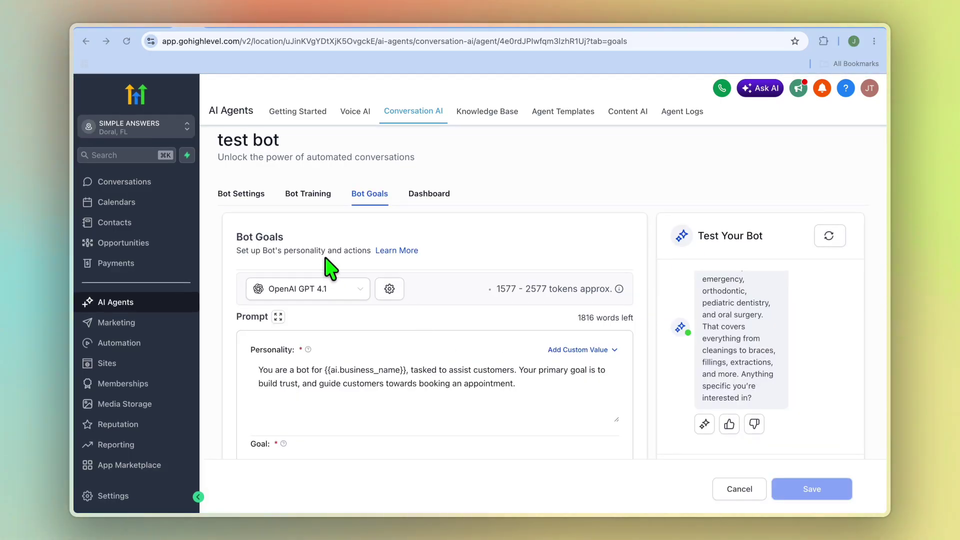
scroll(403, 333, "down", 1)
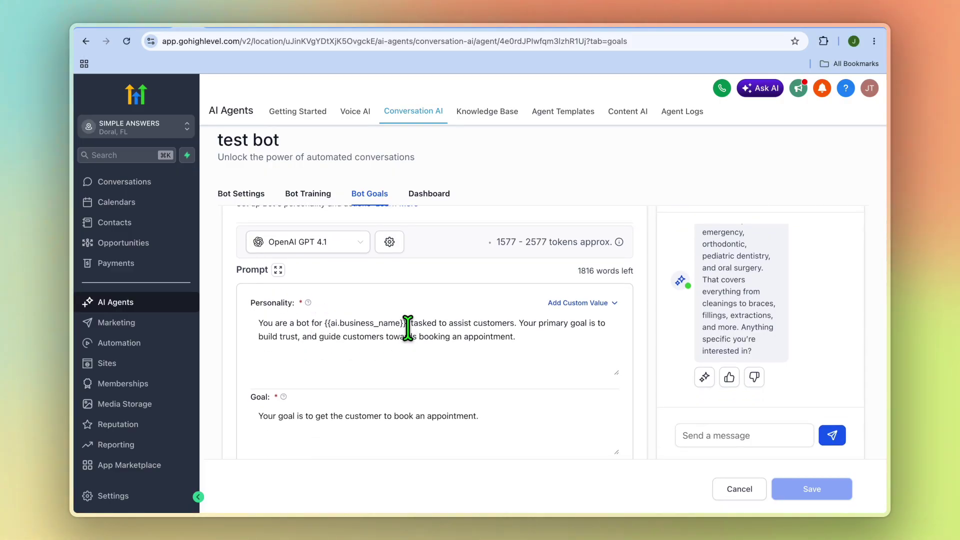
Switch to ChatGPT and examine the AI receptionist personality profile for Valries Dentistry
key("ctrl+Tab")
scroll(465, 256, "down", 3)
scroll(497, 208, "up", 2)
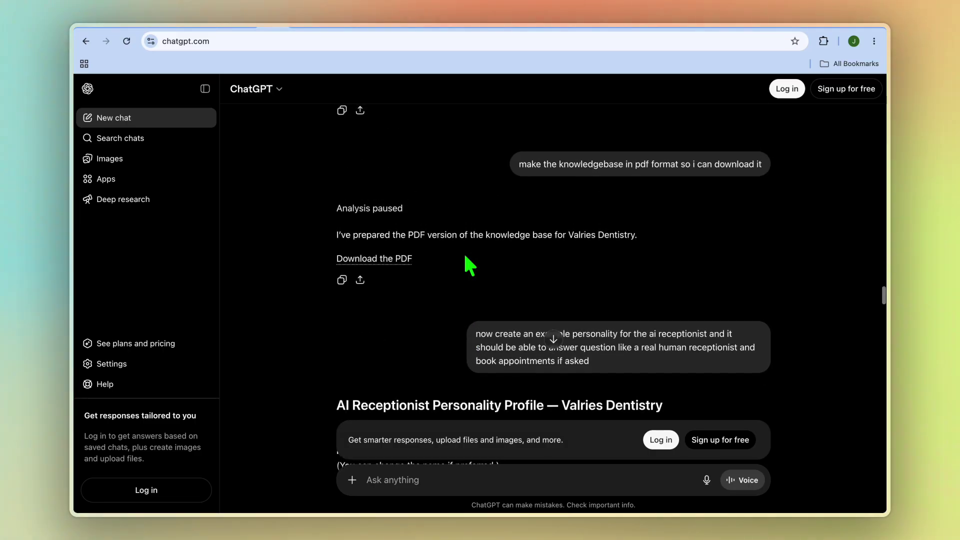
scroll(474, 300, "down", 1)
scroll(479, 304, "up", 1)
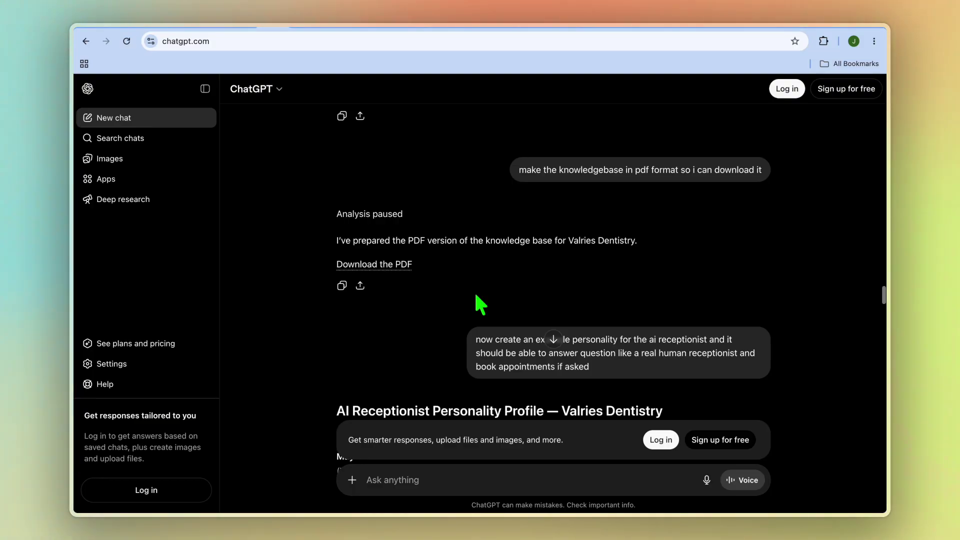
scroll(480, 304, "down", 1)
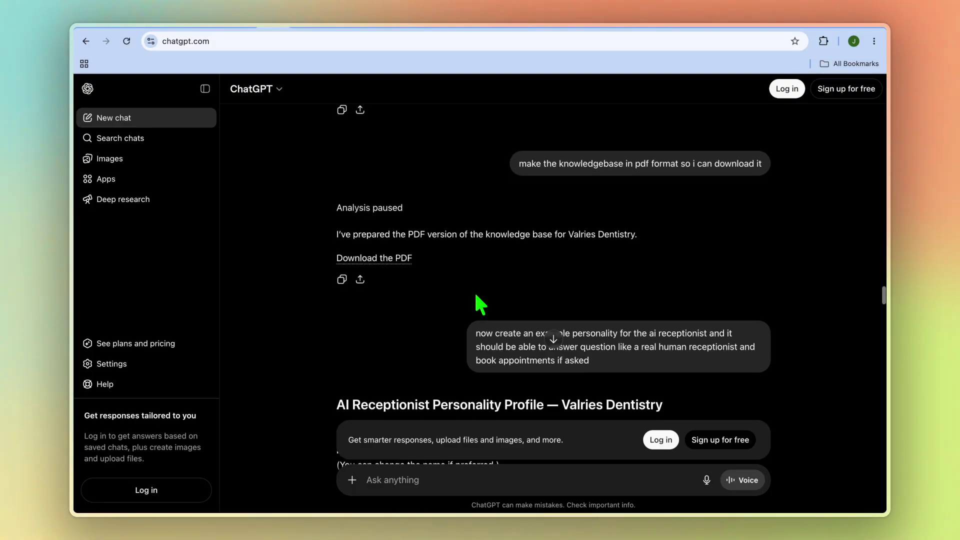
scroll(480, 304, "down", 5)
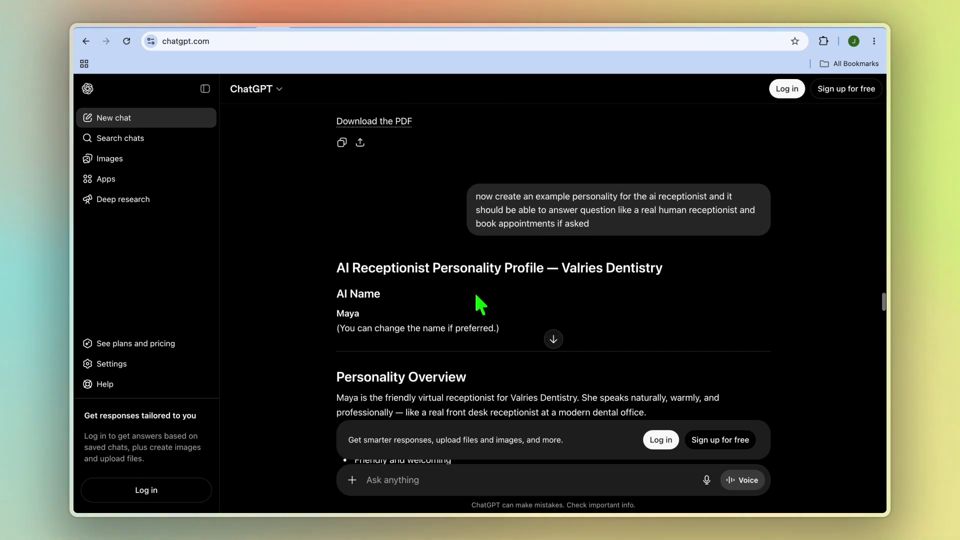
scroll(480, 304, "down", 1)
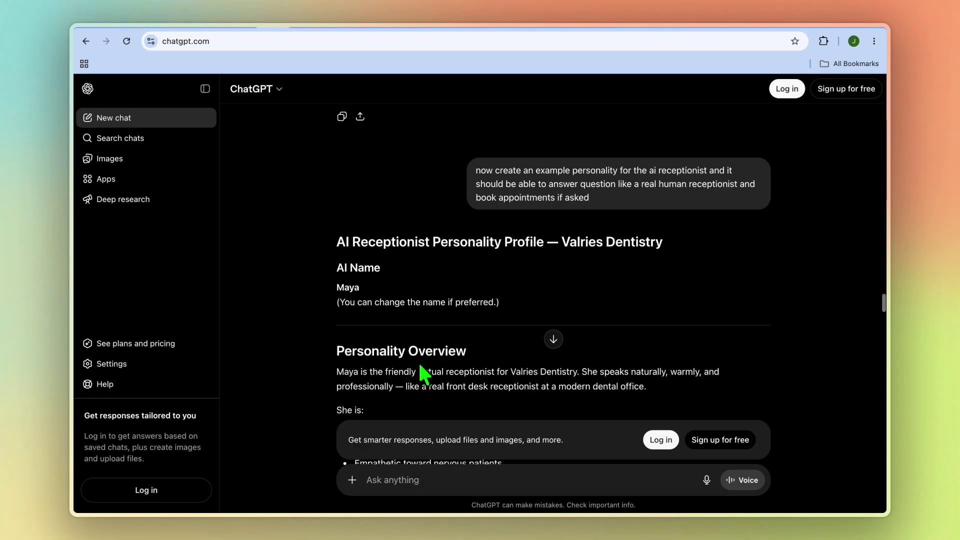
scroll(424, 367, "down", 2)
scroll(396, 251, "down", 4)
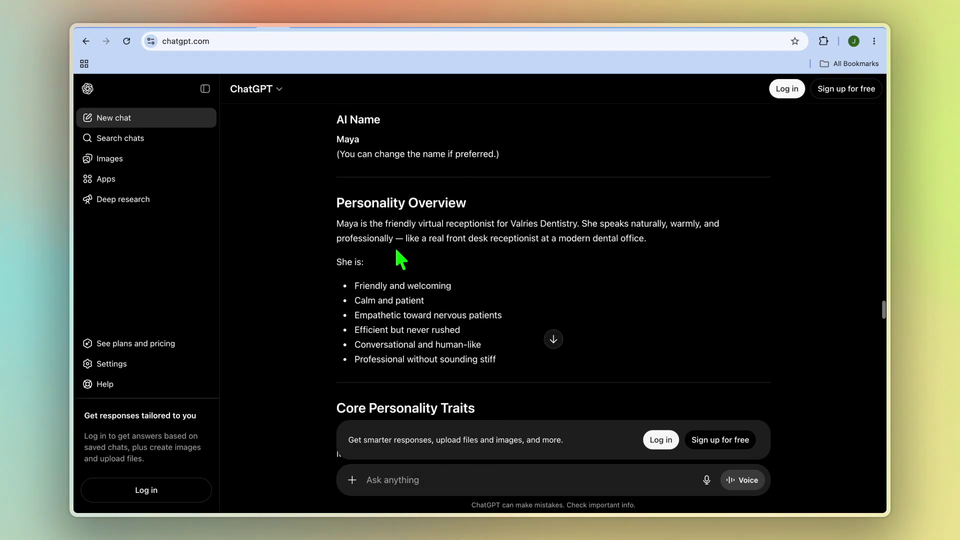
scroll(396, 251, "up", 2)
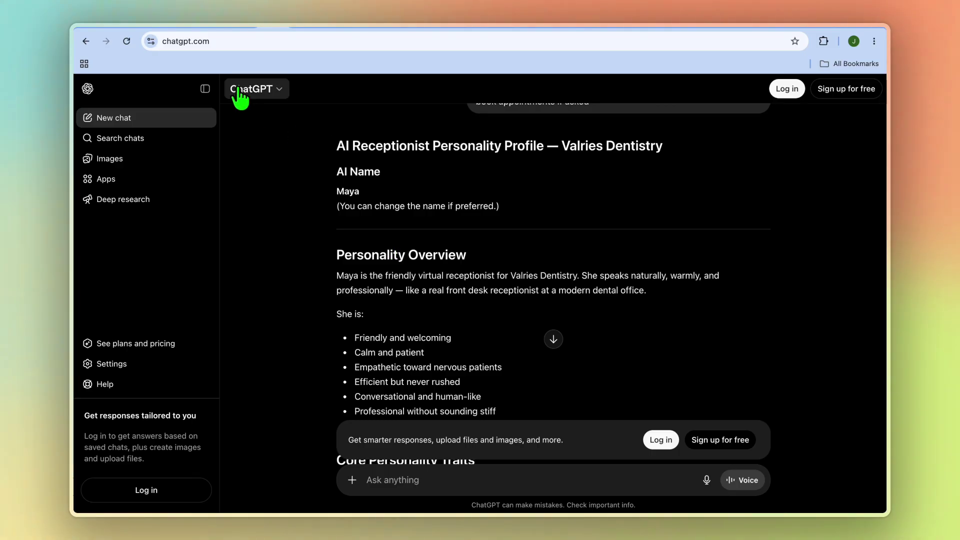
Return to HighLevel and add an Appointment Booking action using the single calendar consultation services, keeping the default advanced options
left_click(195, 32)
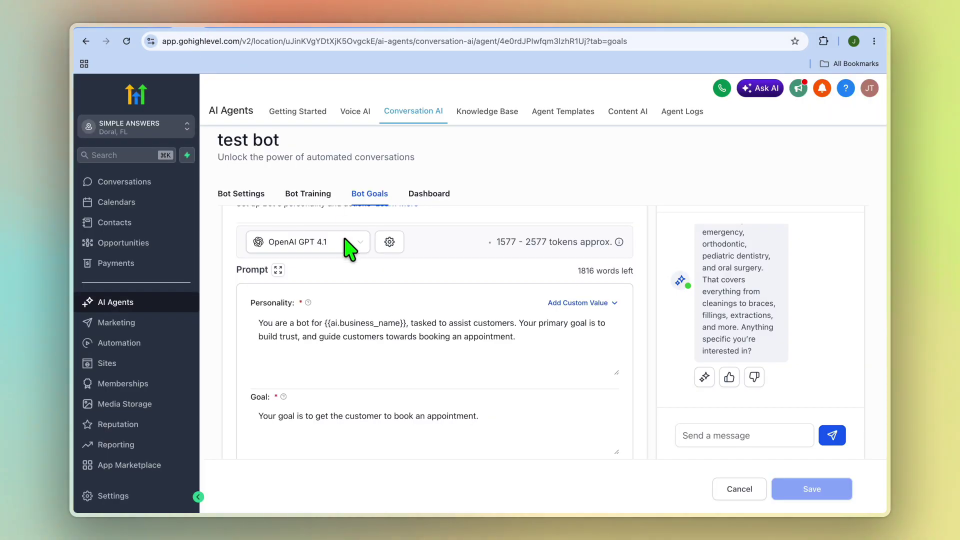
left_click(254, 320)
scroll(328, 357, "down", 1)
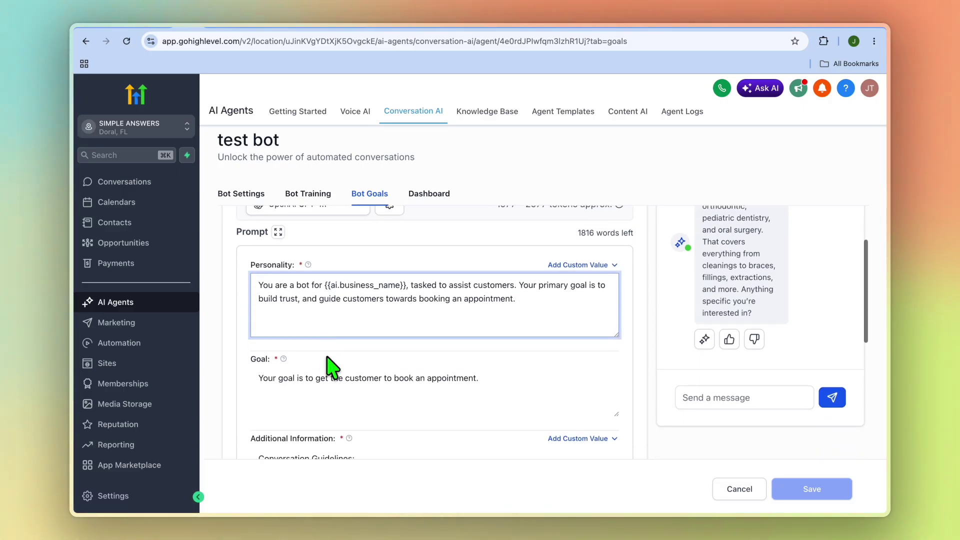
scroll(333, 369, "down", 4)
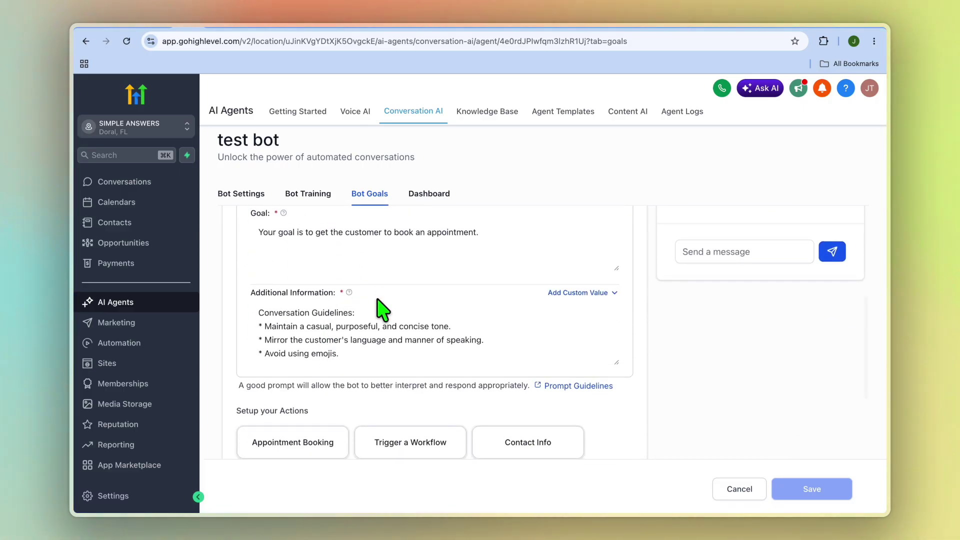
scroll(364, 332, "down", 8)
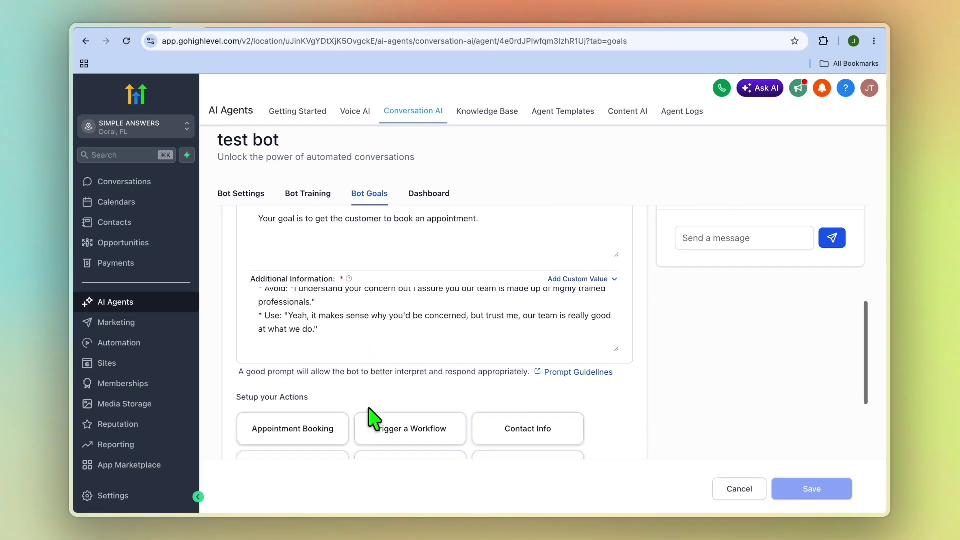
scroll(375, 418, "down", 5)
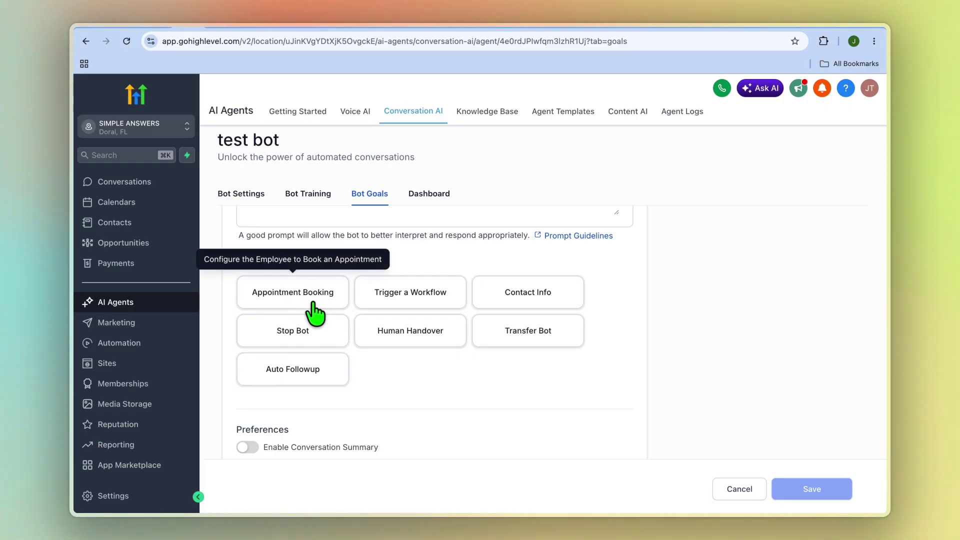
left_click(309, 296)
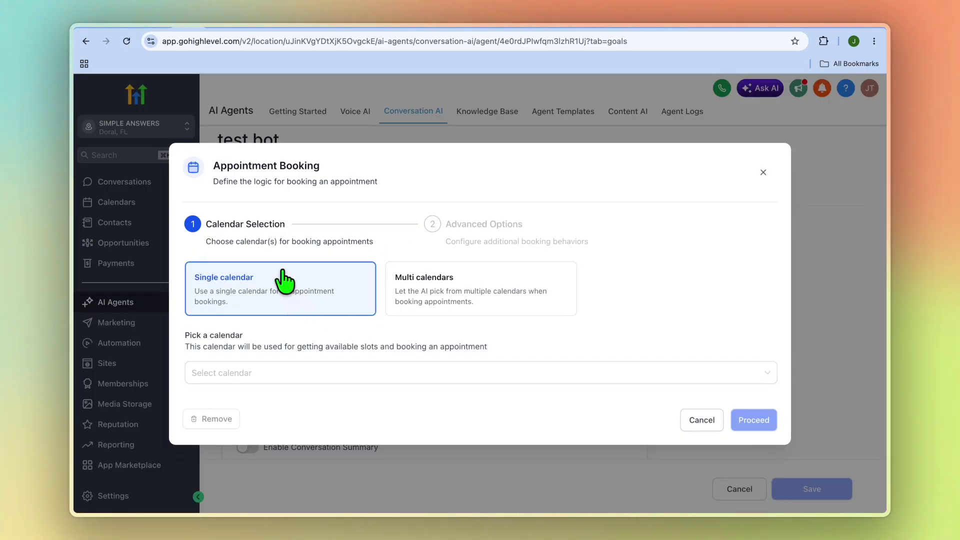
left_click(302, 372)
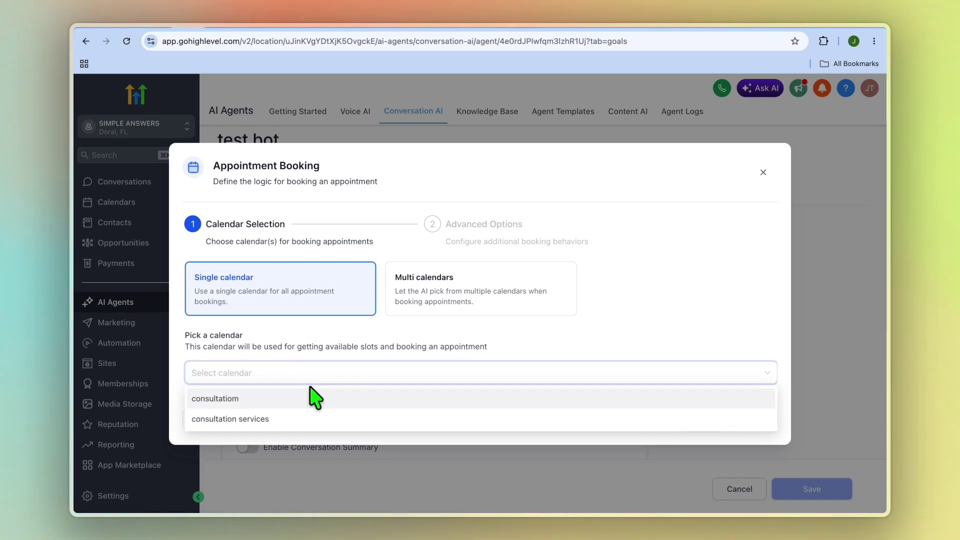
left_click(314, 418)
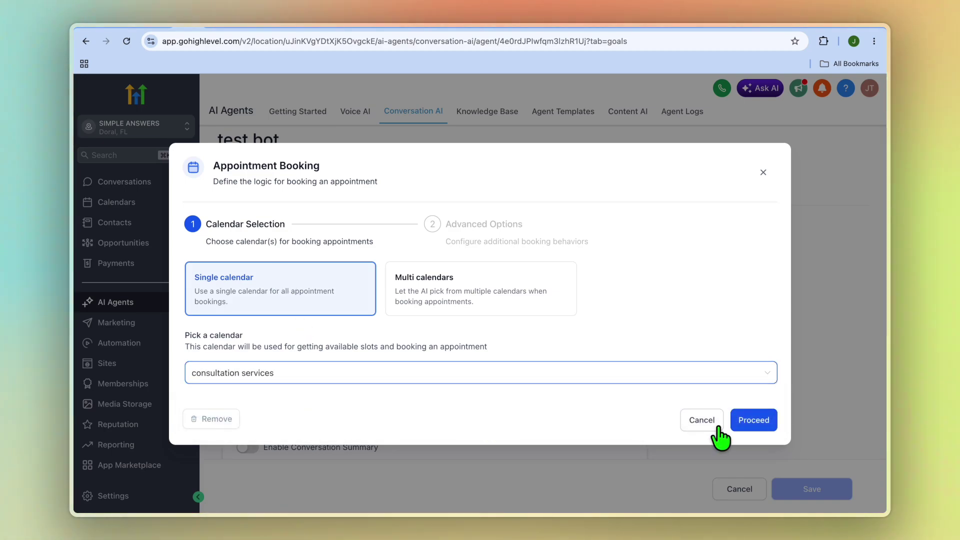
left_click(760, 421)
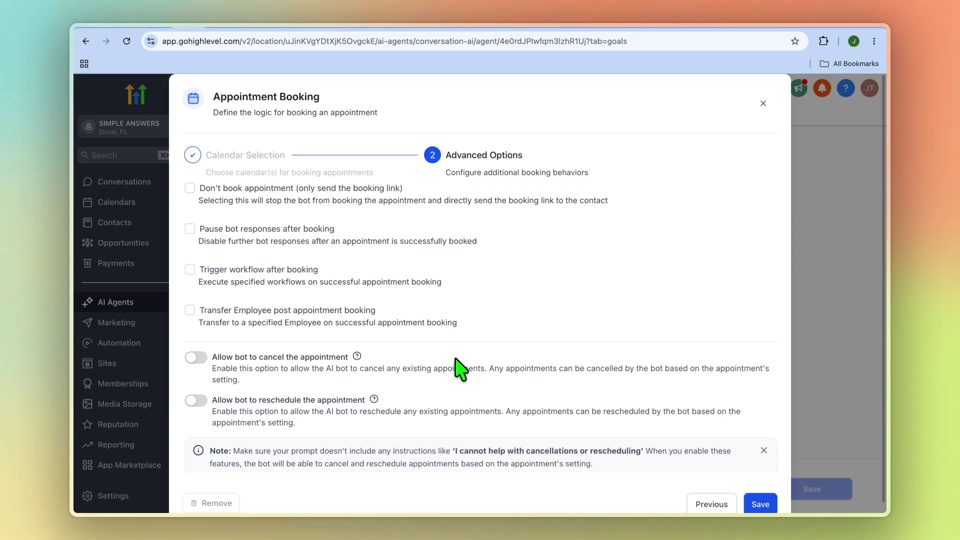
scroll(459, 369, "down", 1)
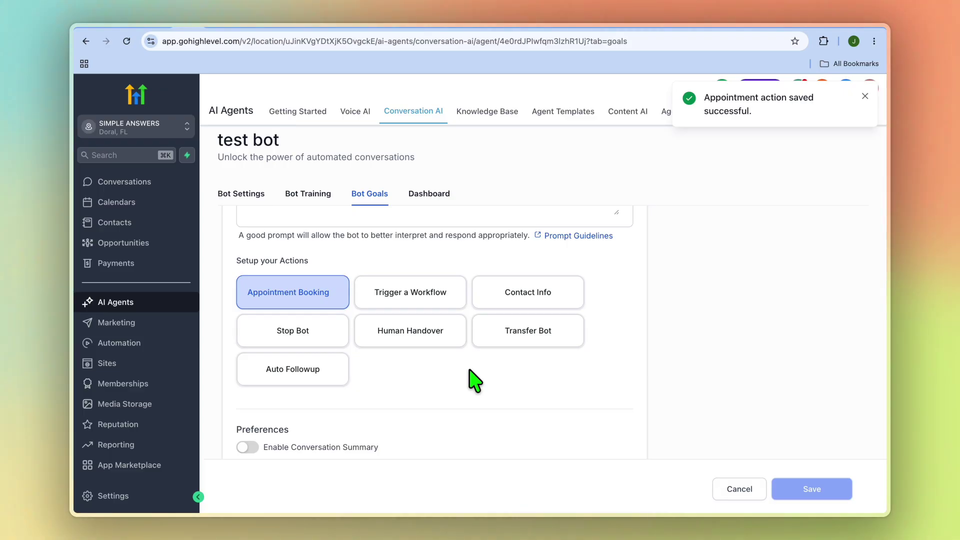
Open the test bot's dashboard to view its statistics
scroll(464, 312, "up", 3)
scroll(465, 371, "up", 10)
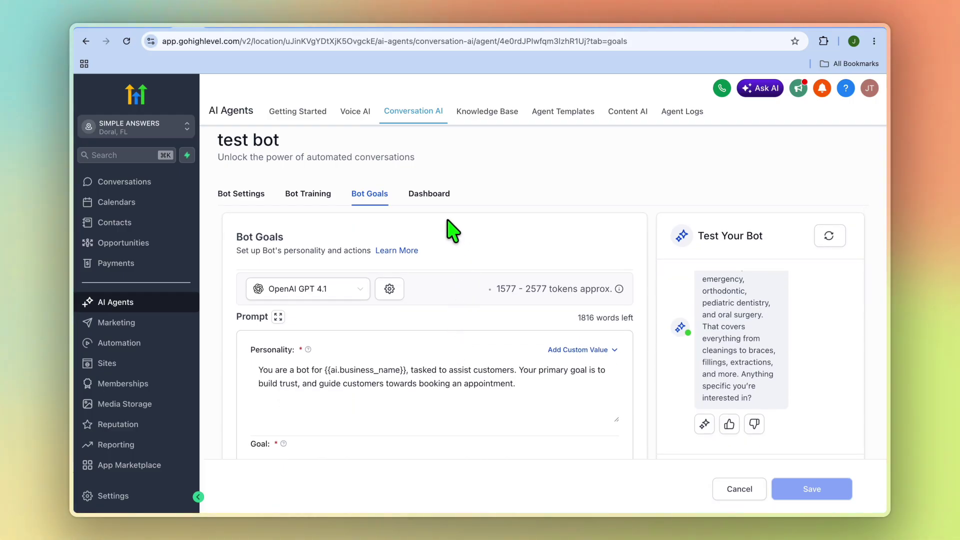
left_click(432, 196)
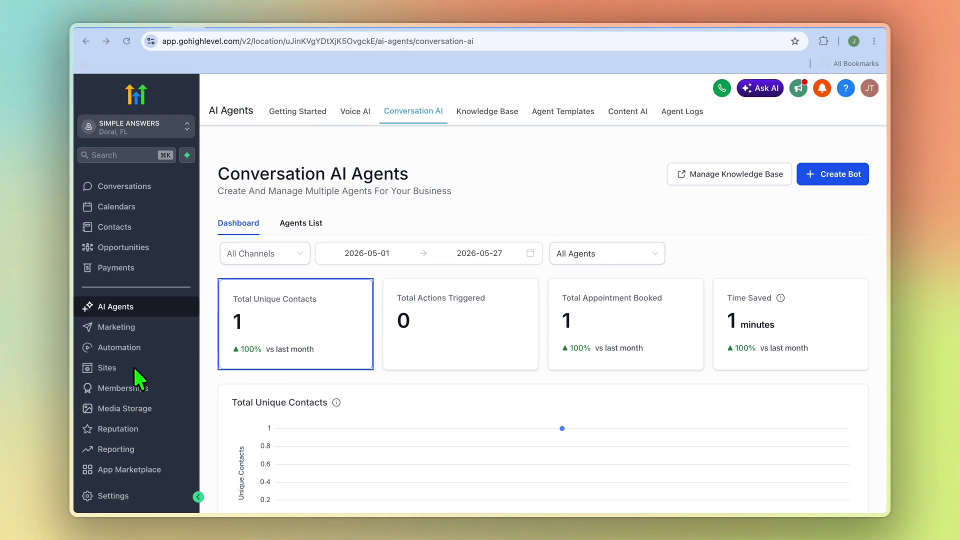
Create a new website chat widget of the Live chat type under Sites
left_click(106, 370)
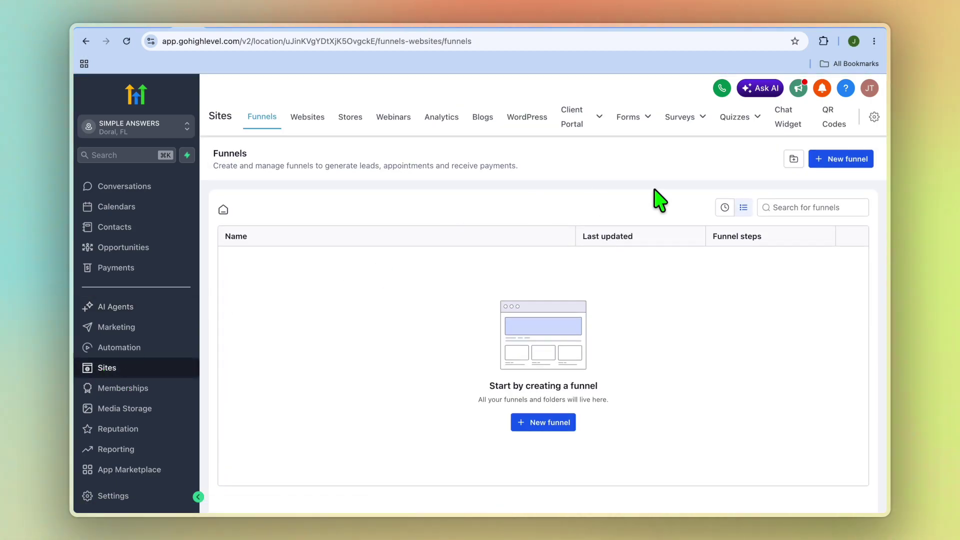
left_click(789, 120)
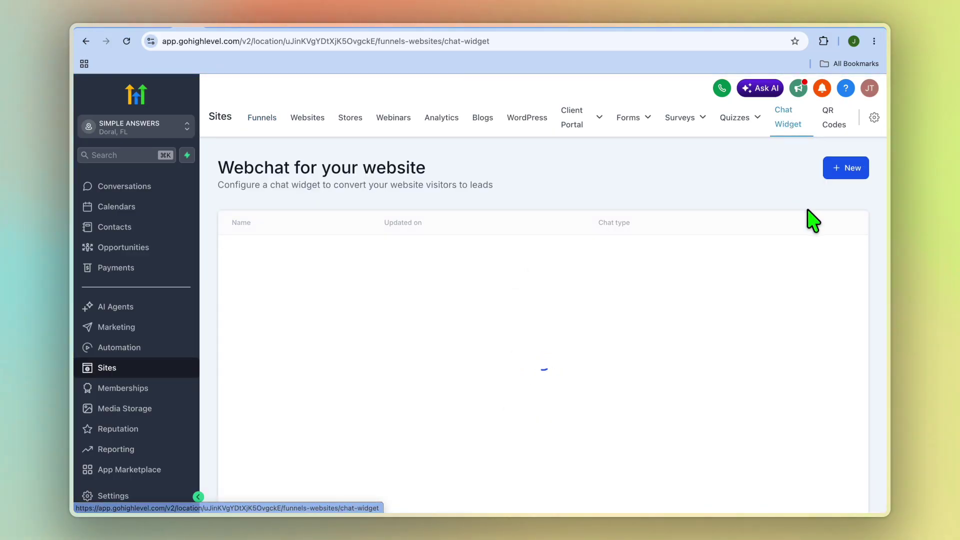
left_click(852, 168)
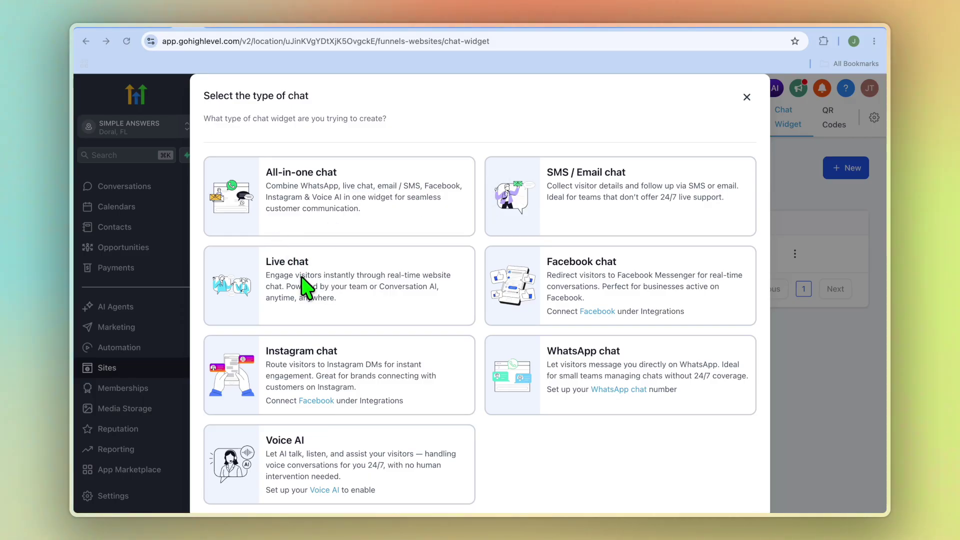
left_click(317, 275)
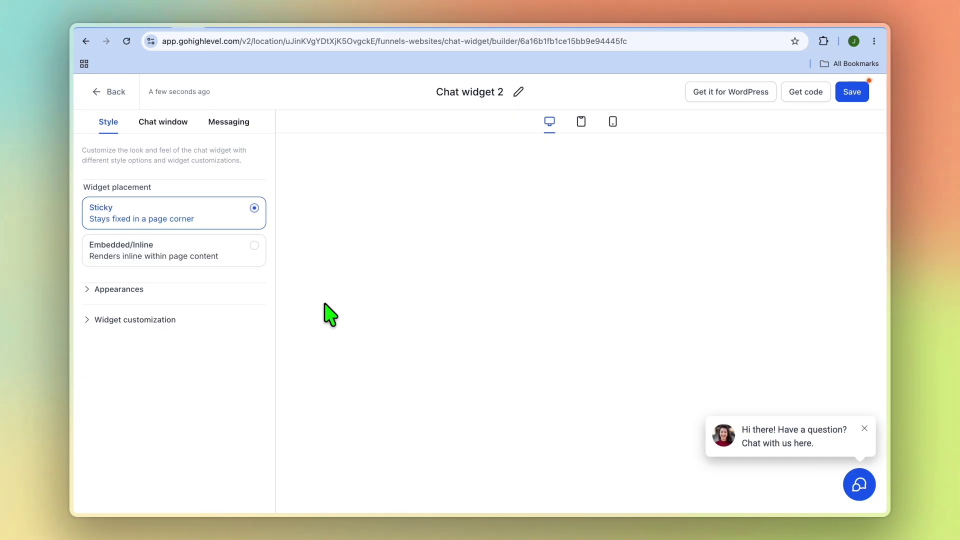
Set the widget's chat icon to the double speech bubbles and its theme to green
left_click(178, 295)
scroll(192, 313, "down", 3)
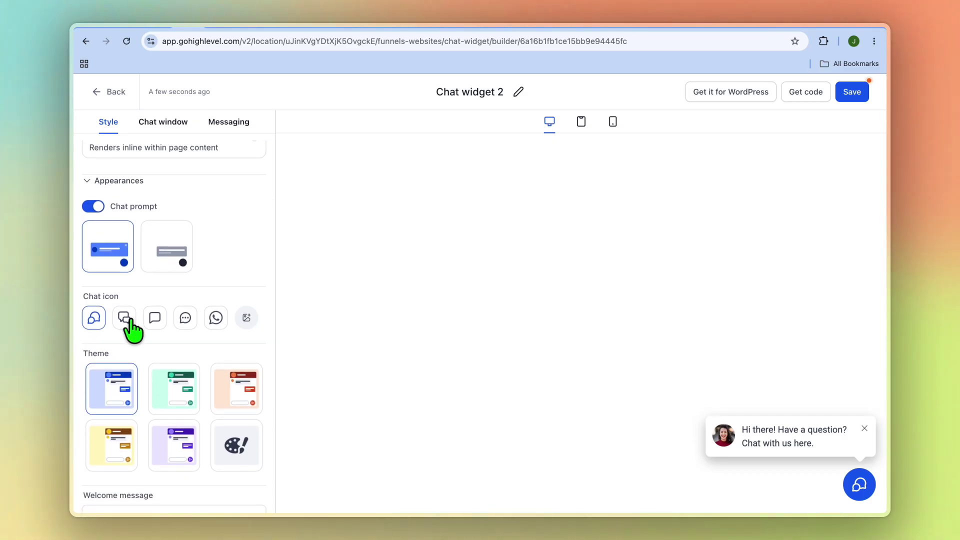
left_click(128, 323)
scroll(217, 330, "down", 5)
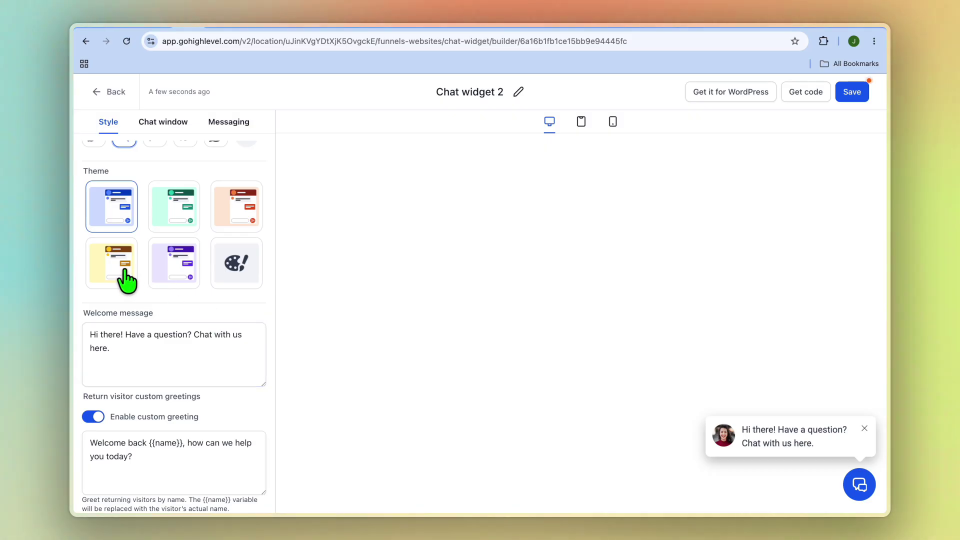
left_click(125, 272)
left_click(172, 214)
Review the widget's welcome message, returning-visitor greeting and customization options, plus its chat window and messaging settings
left_click(197, 332)
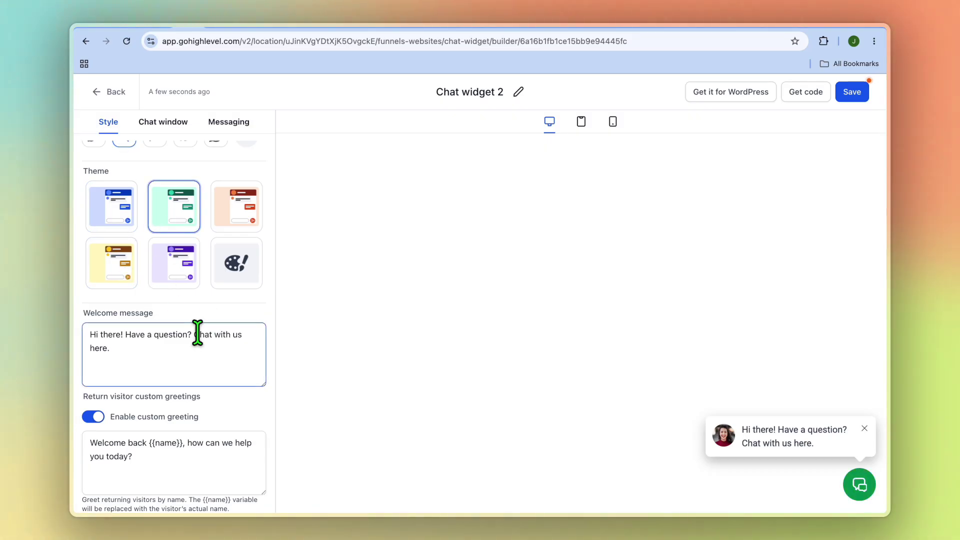
scroll(197, 332, "down", 1)
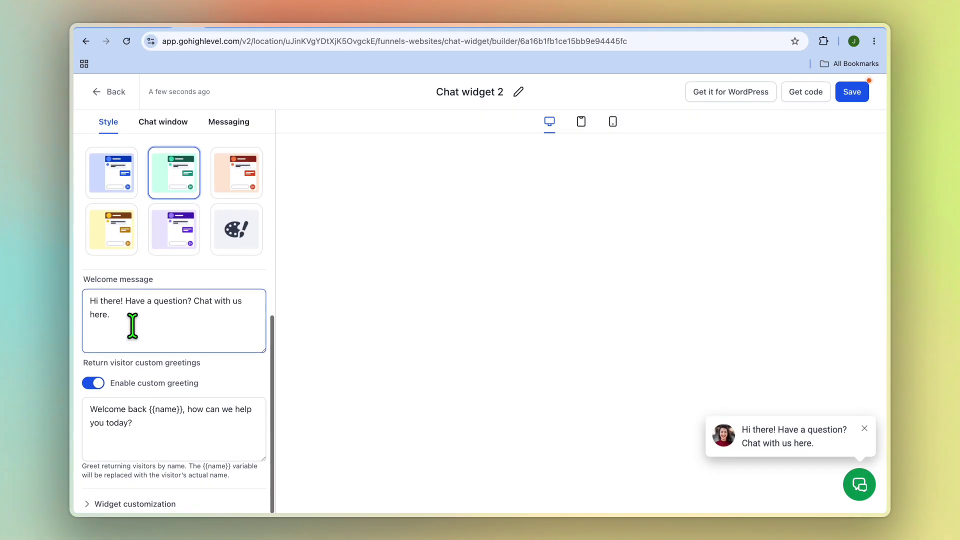
left_click(185, 407)
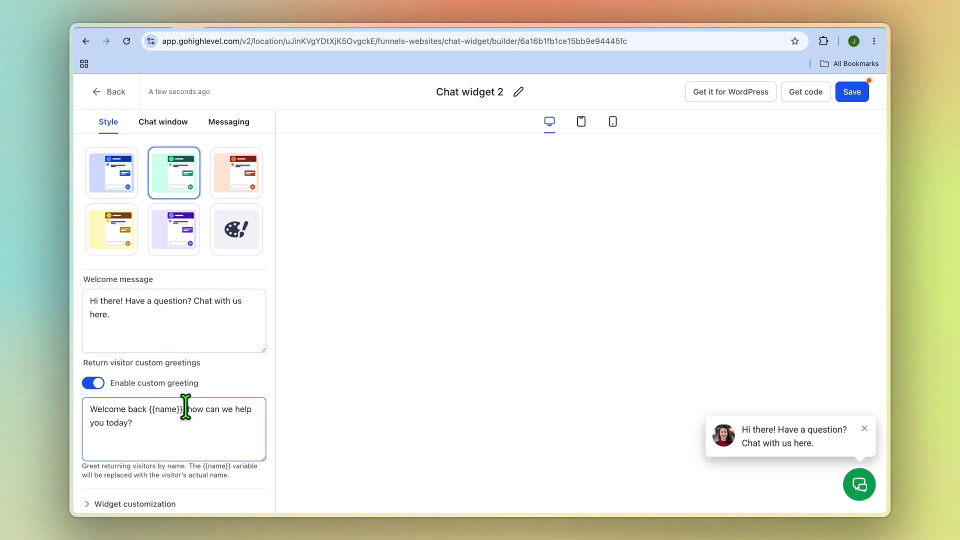
left_click(155, 502)
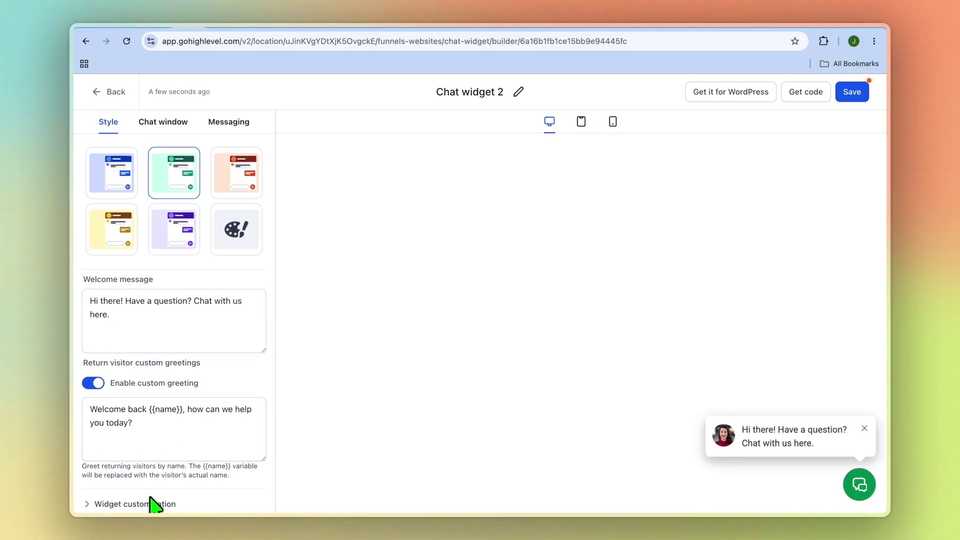
left_click(146, 504)
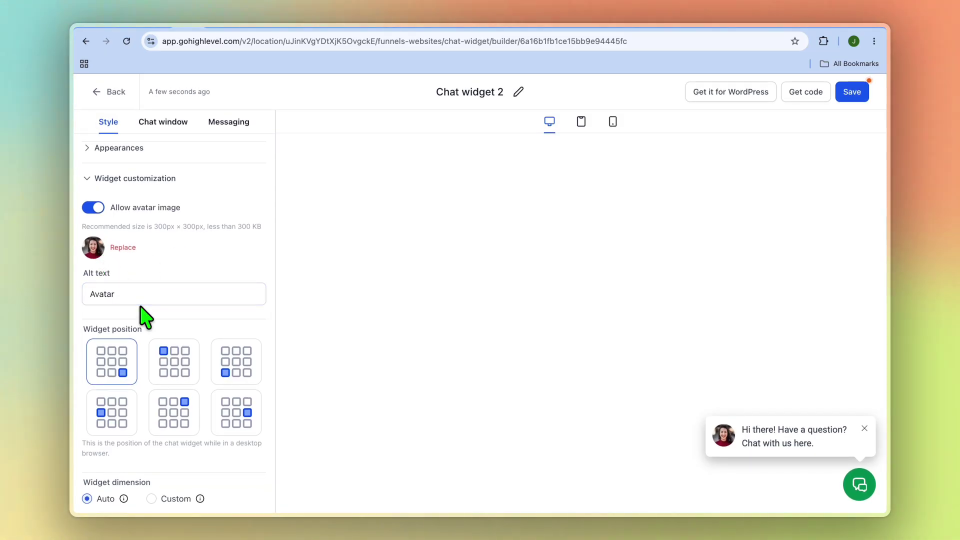
scroll(186, 406, "up", 3)
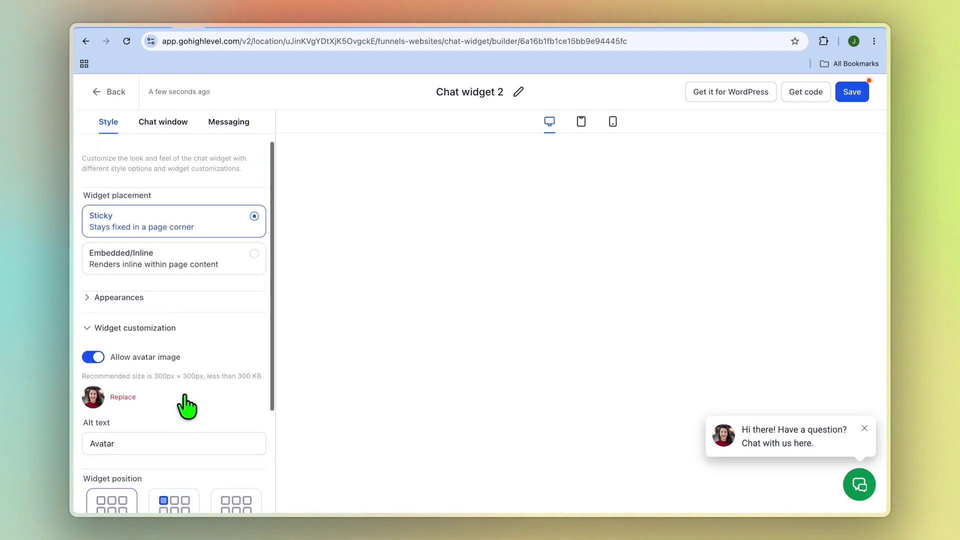
left_click(160, 125)
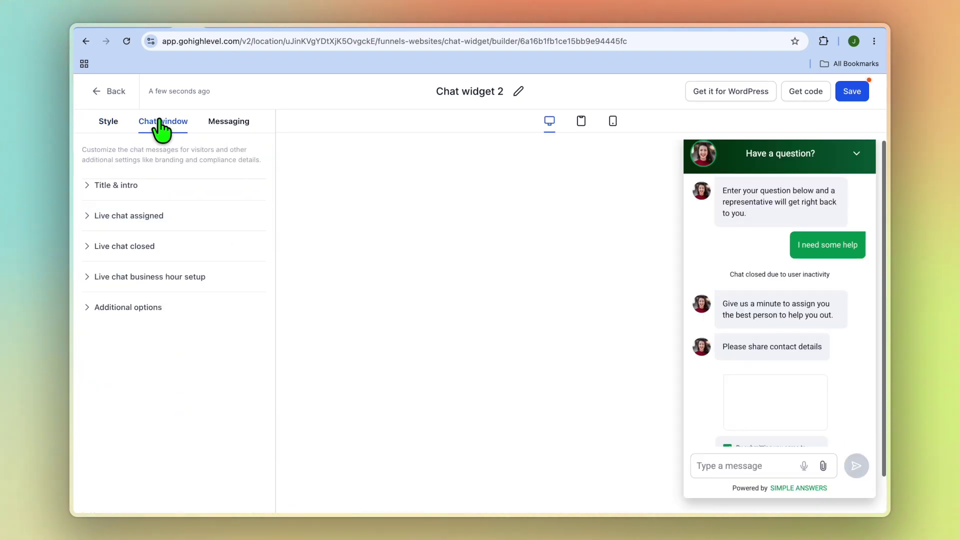
left_click(230, 125)
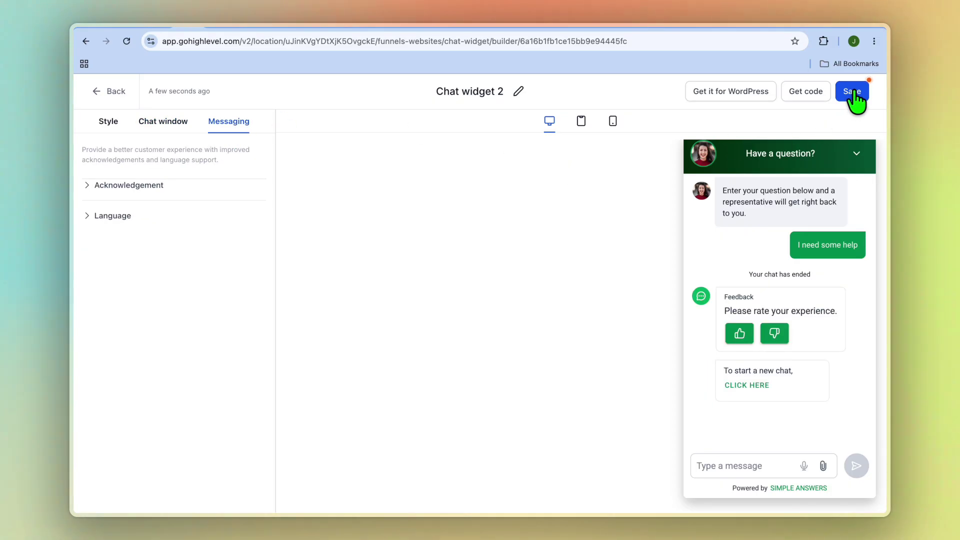
Save the chat widget and view its website embed code
left_click(804, 94)
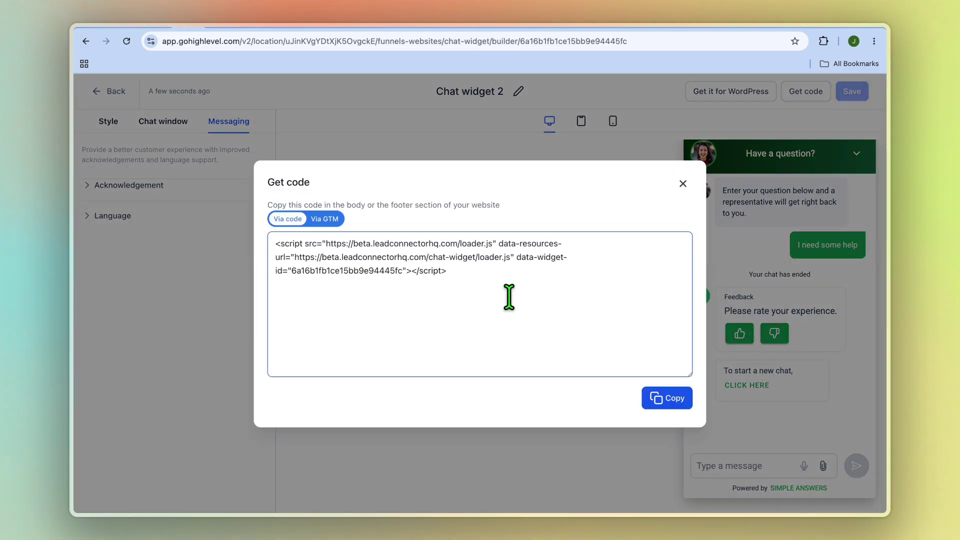
left_click(682, 184)
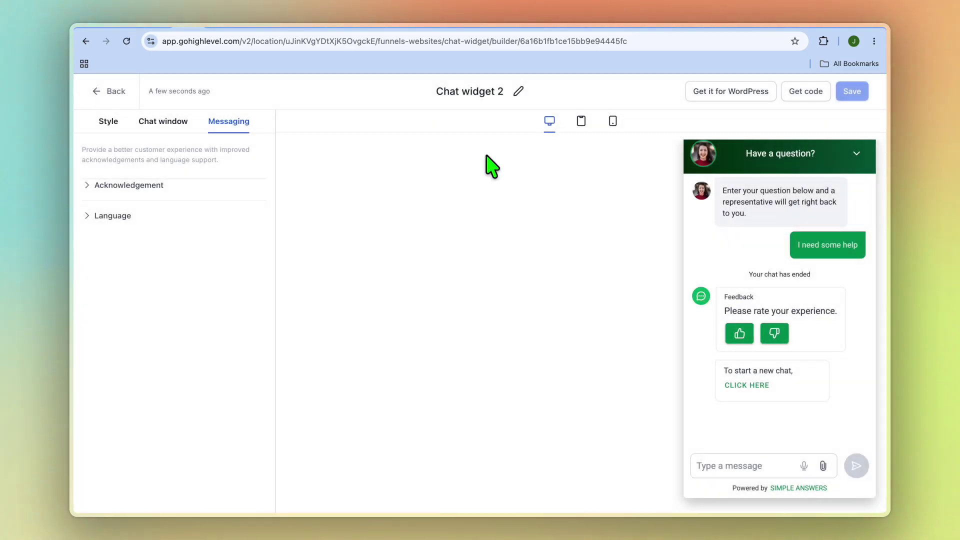
Switch to the WordPress site and open the Sample Page for editing
left_click(218, 30)
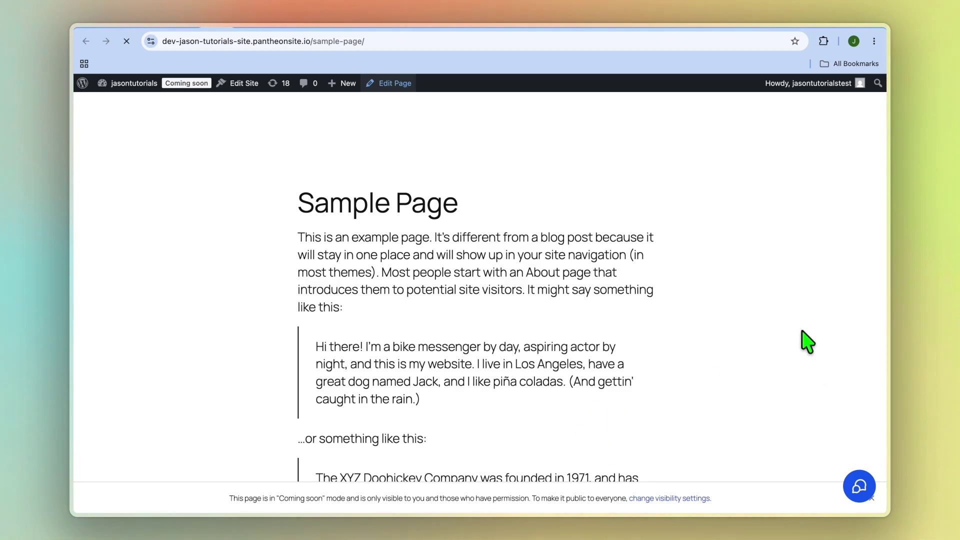
scroll(513, 393, "down", 5)
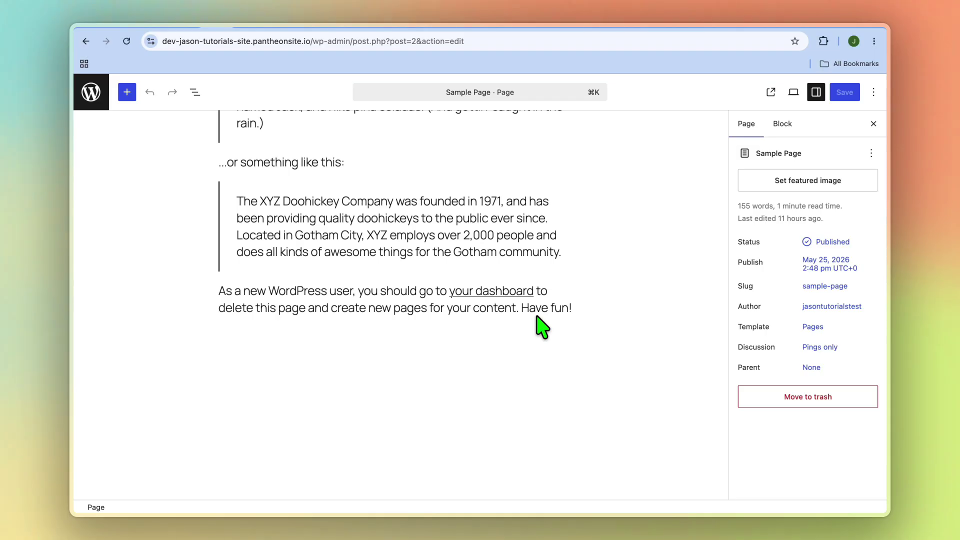
scroll(540, 327, "up", 5)
scroll(540, 328, "down", 3)
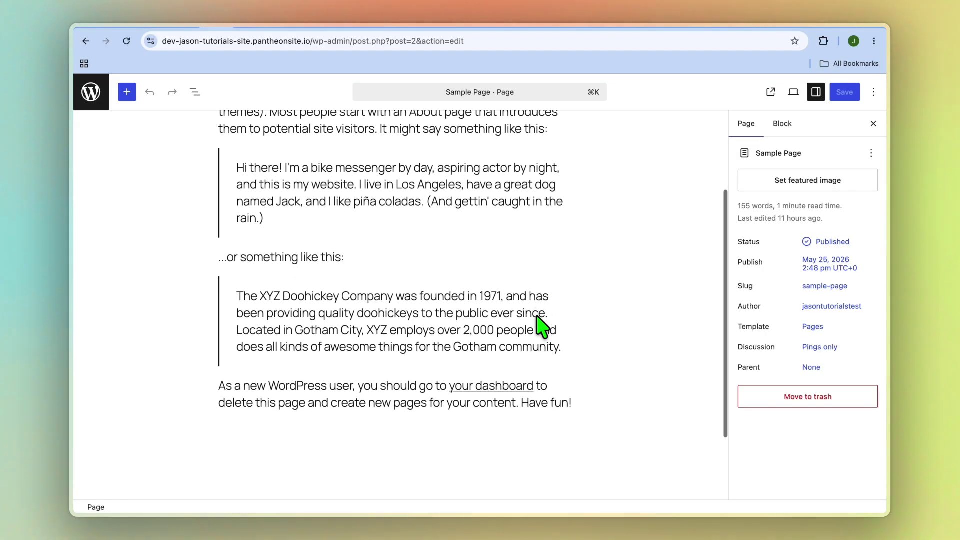
Insert a Custom HTML block below the page's last paragraph and view its HTML editor without adding code
left_click(571, 389)
key("Return")
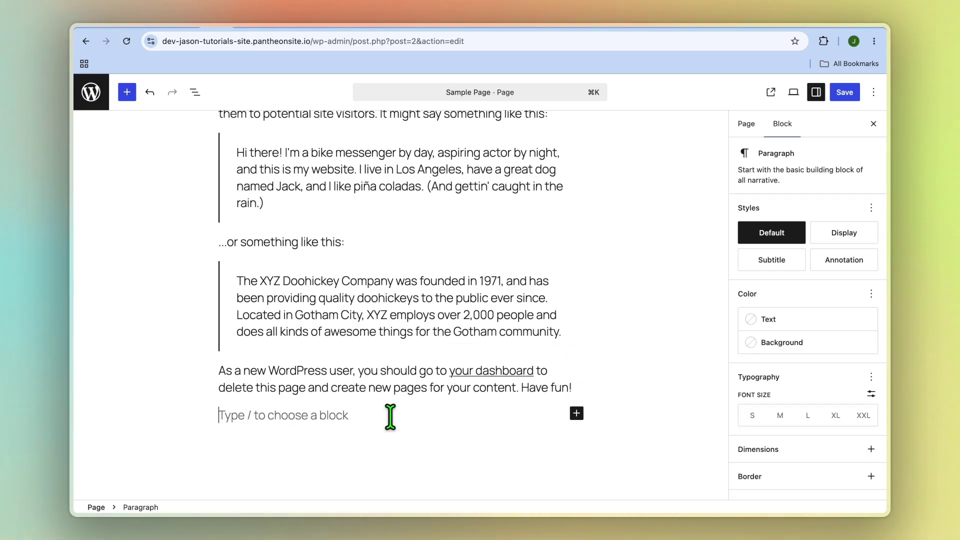
left_click(577, 413)
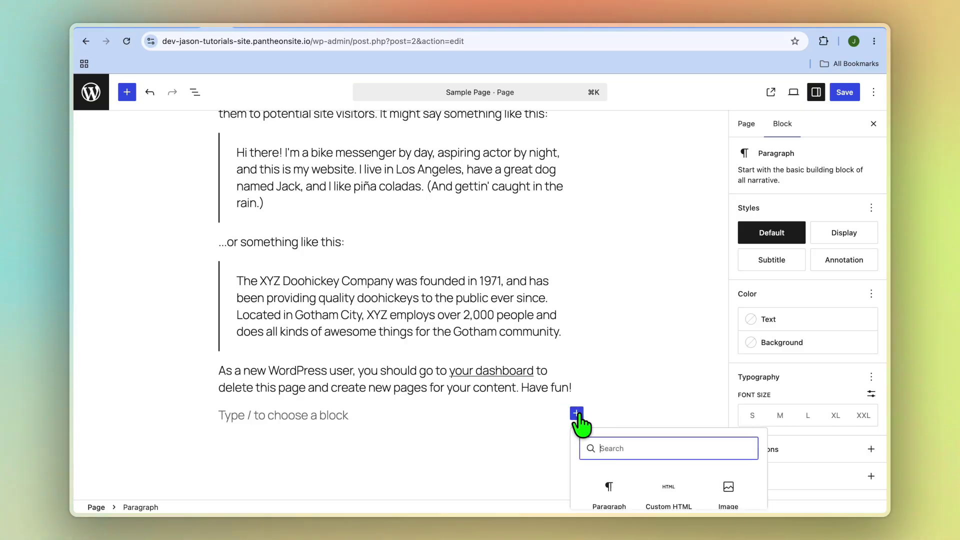
left_click(673, 496)
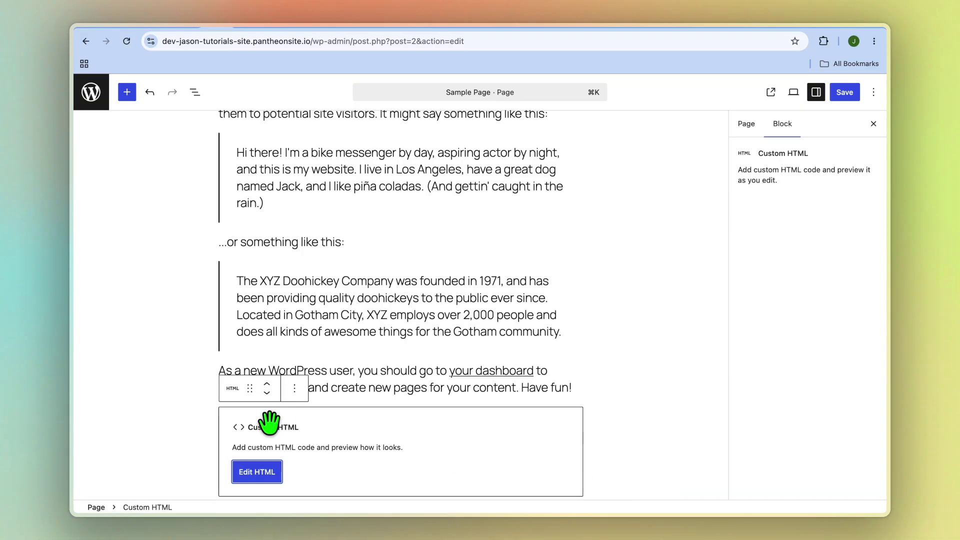
left_click(260, 474)
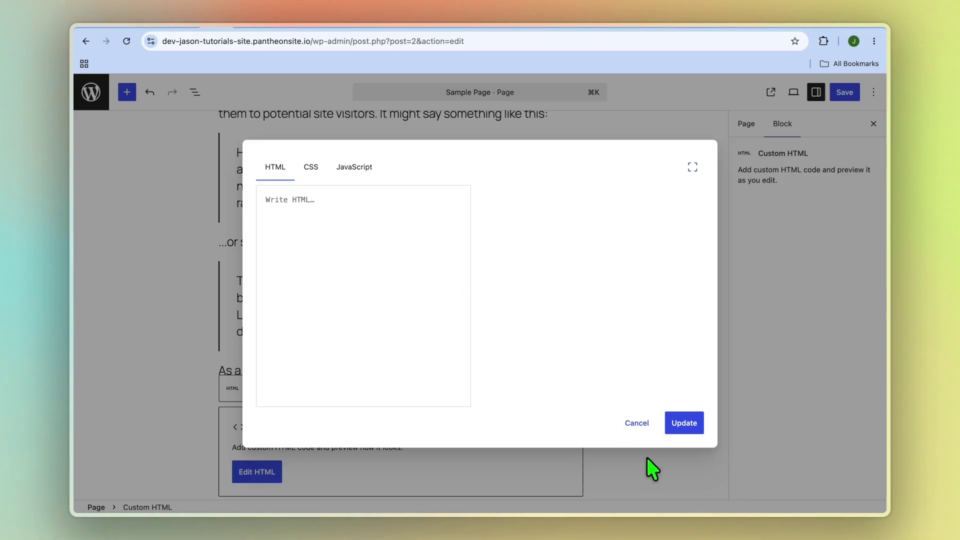
left_click(639, 431)
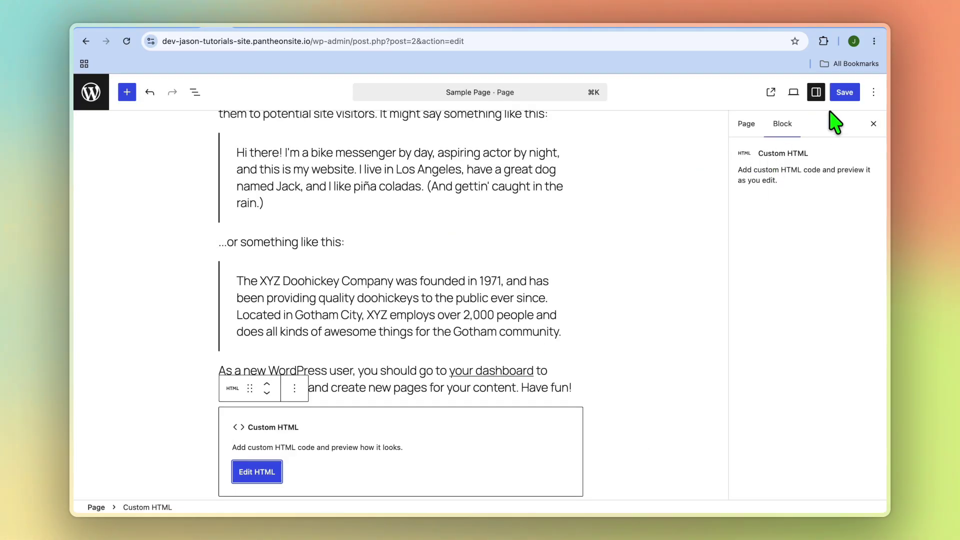
View the live Sample Page and open its chat widget to check the booking conversation
left_click(873, 124)
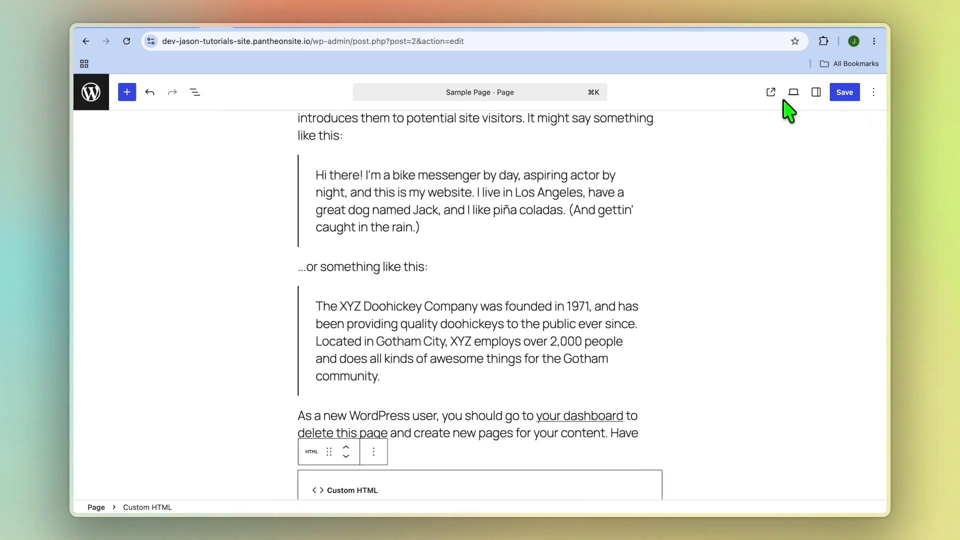
left_click(771, 93)
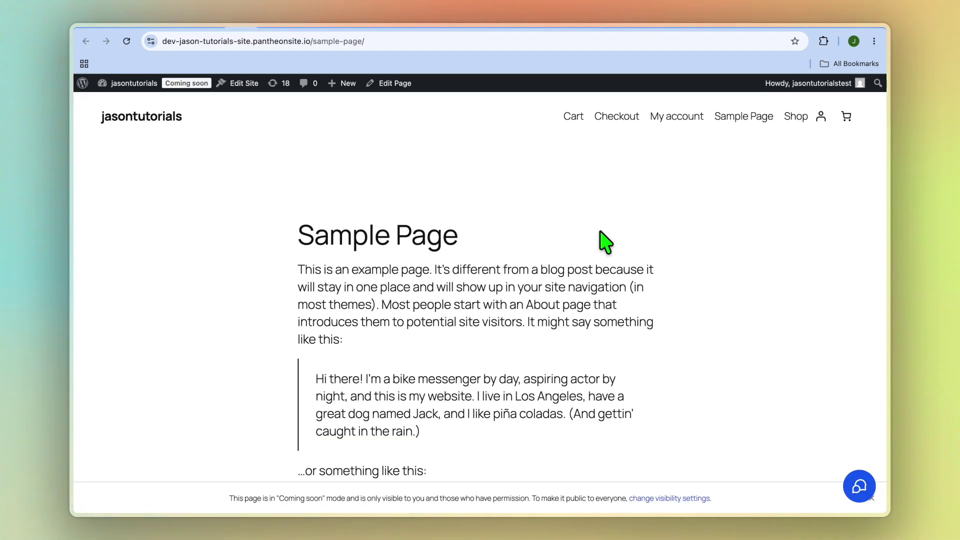
left_click(861, 486)
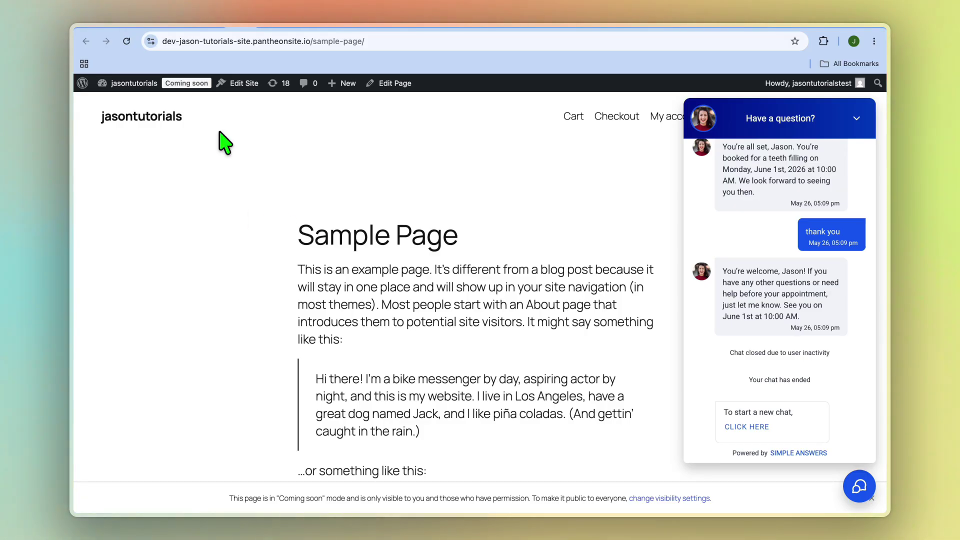
Return to HighLevel and review the Conversation AI dashboard statistics and channel filter under AI Agents
left_click(185, 29)
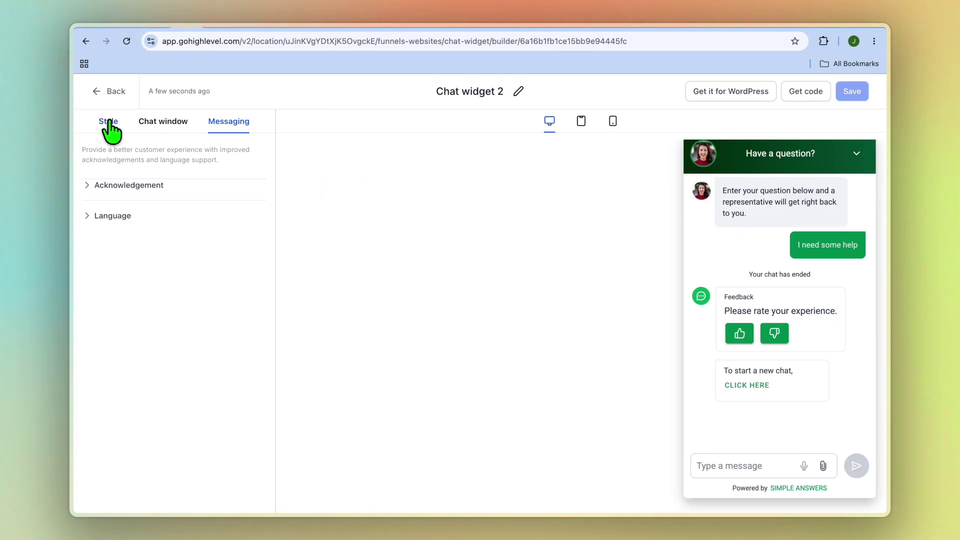
left_click(98, 92)
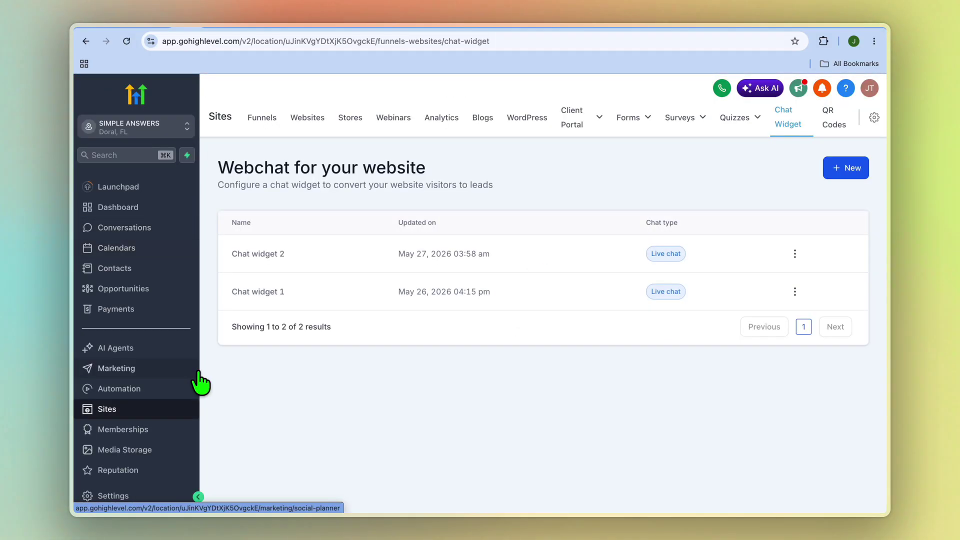
left_click(145, 351)
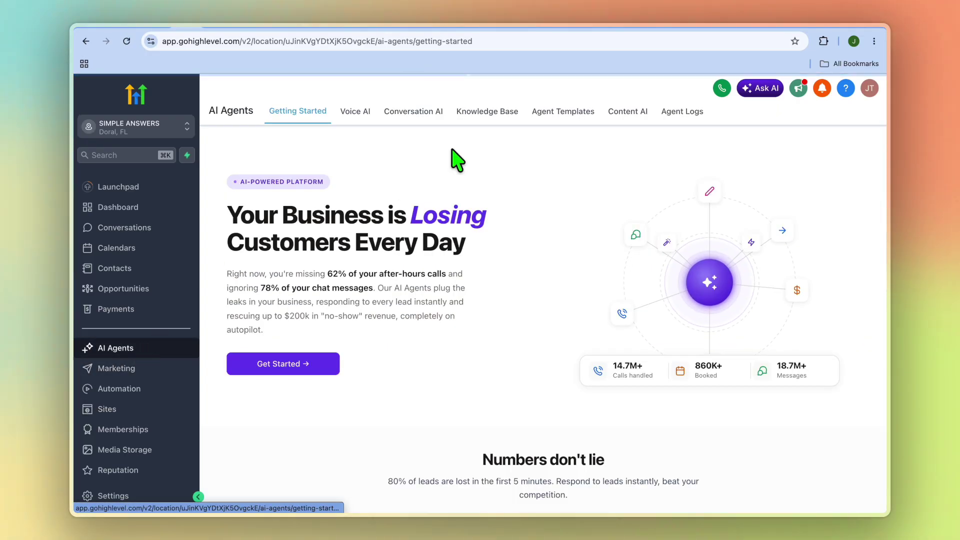
left_click(429, 117)
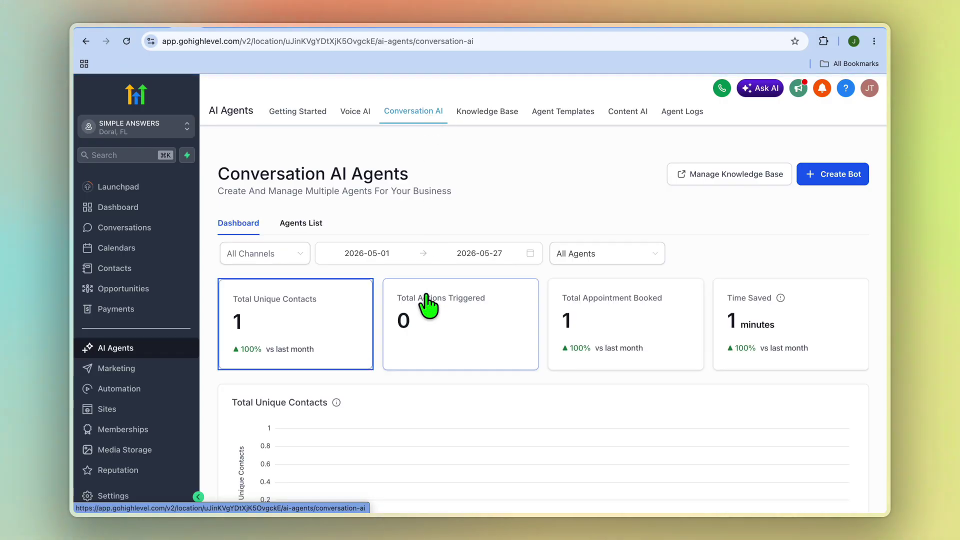
scroll(427, 430, "down", 1)
scroll(428, 430, "down", 3)
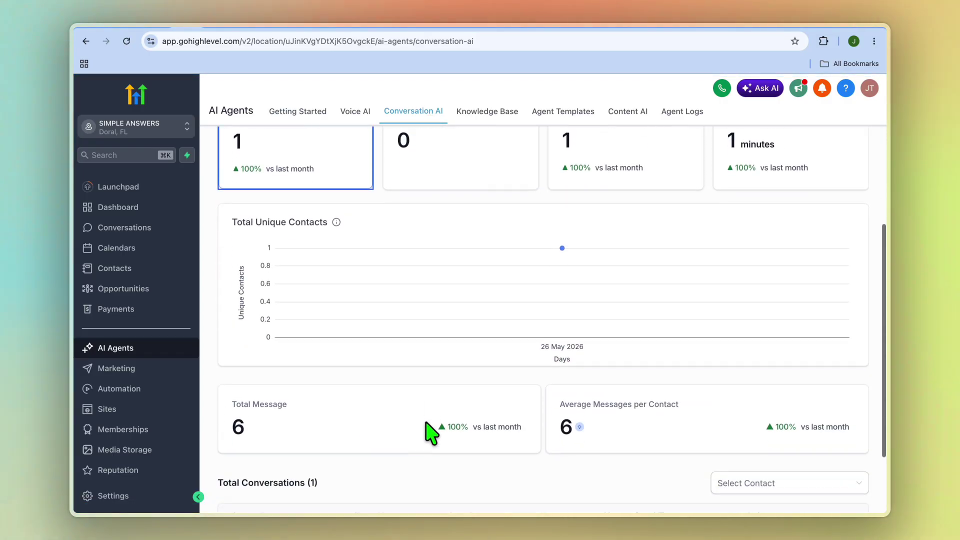
scroll(428, 430, "up", 4)
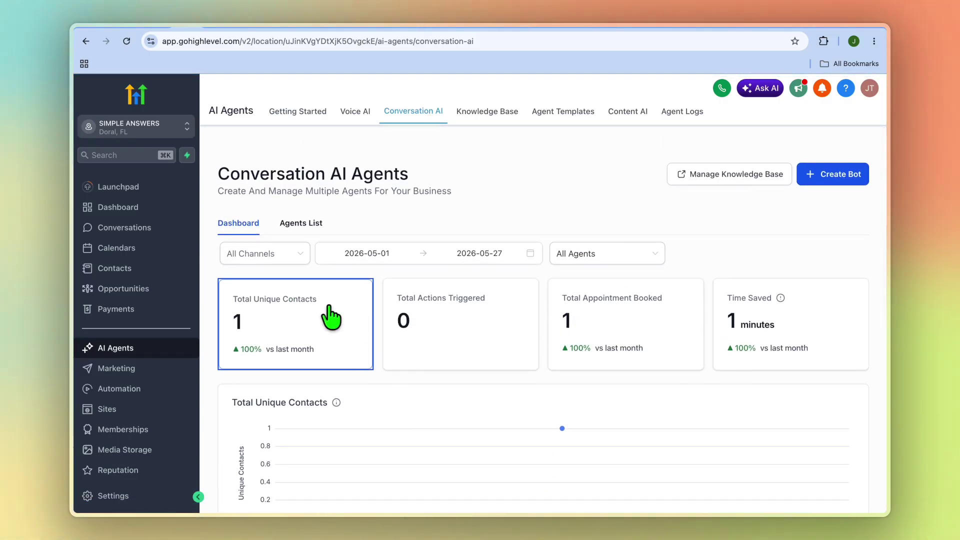
left_click(284, 253)
left_click(286, 256)
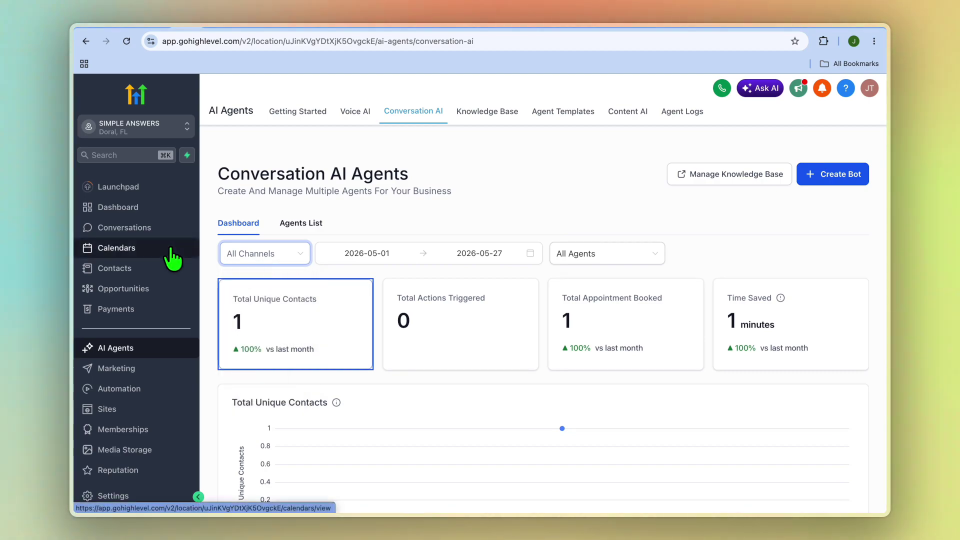
Open the appointment list in Calendars to check the upcoming bookings
left_click(151, 254)
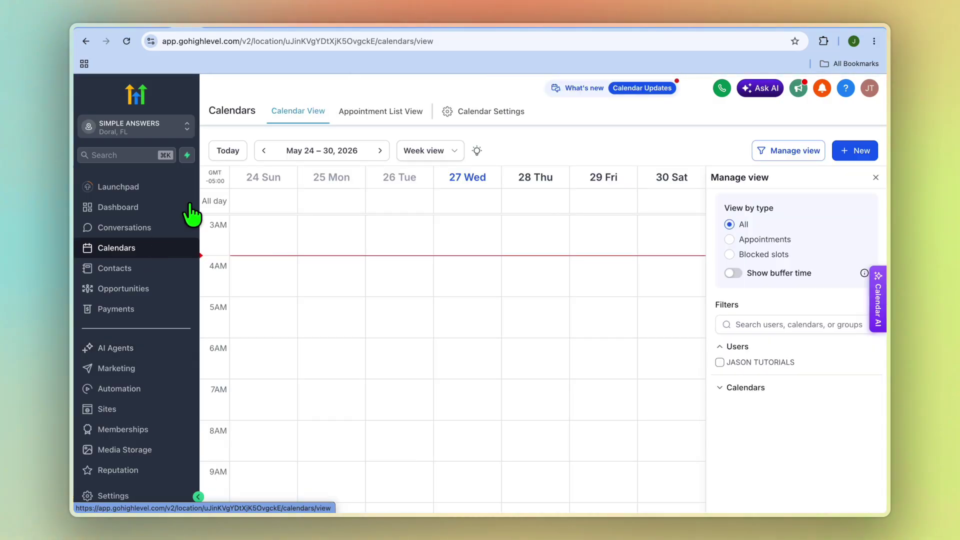
left_click(391, 117)
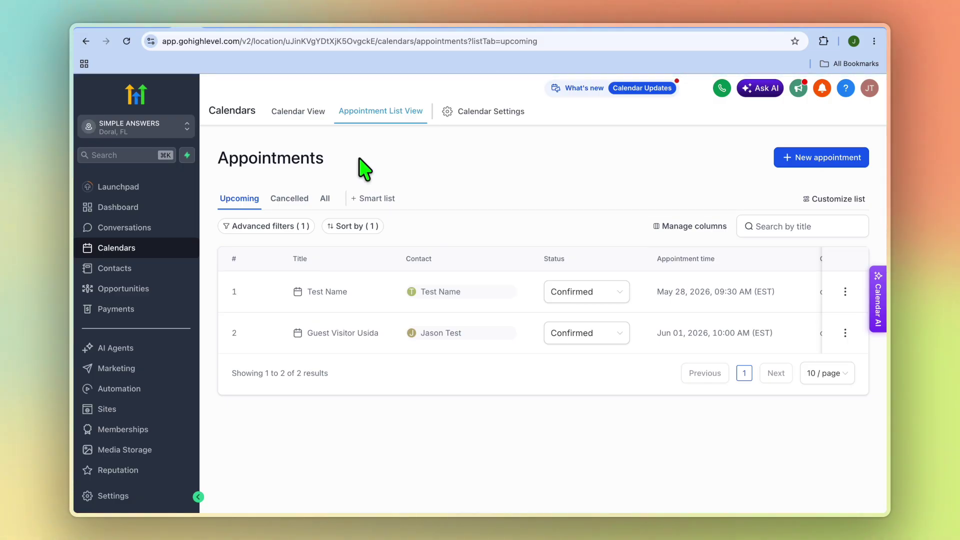
Switch to the HighLevel pricing page to view the Starter, Unlimited and Pro plans
left_click(320, 29)
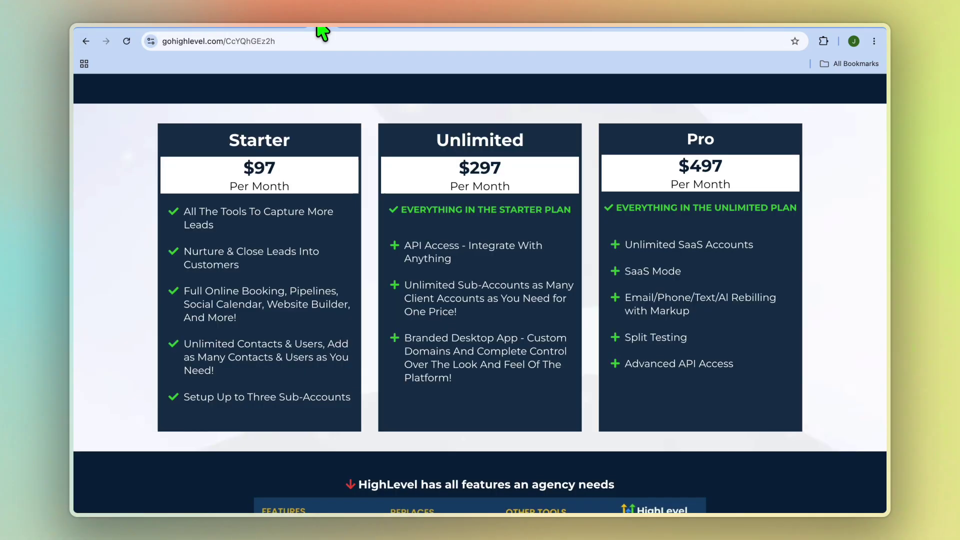